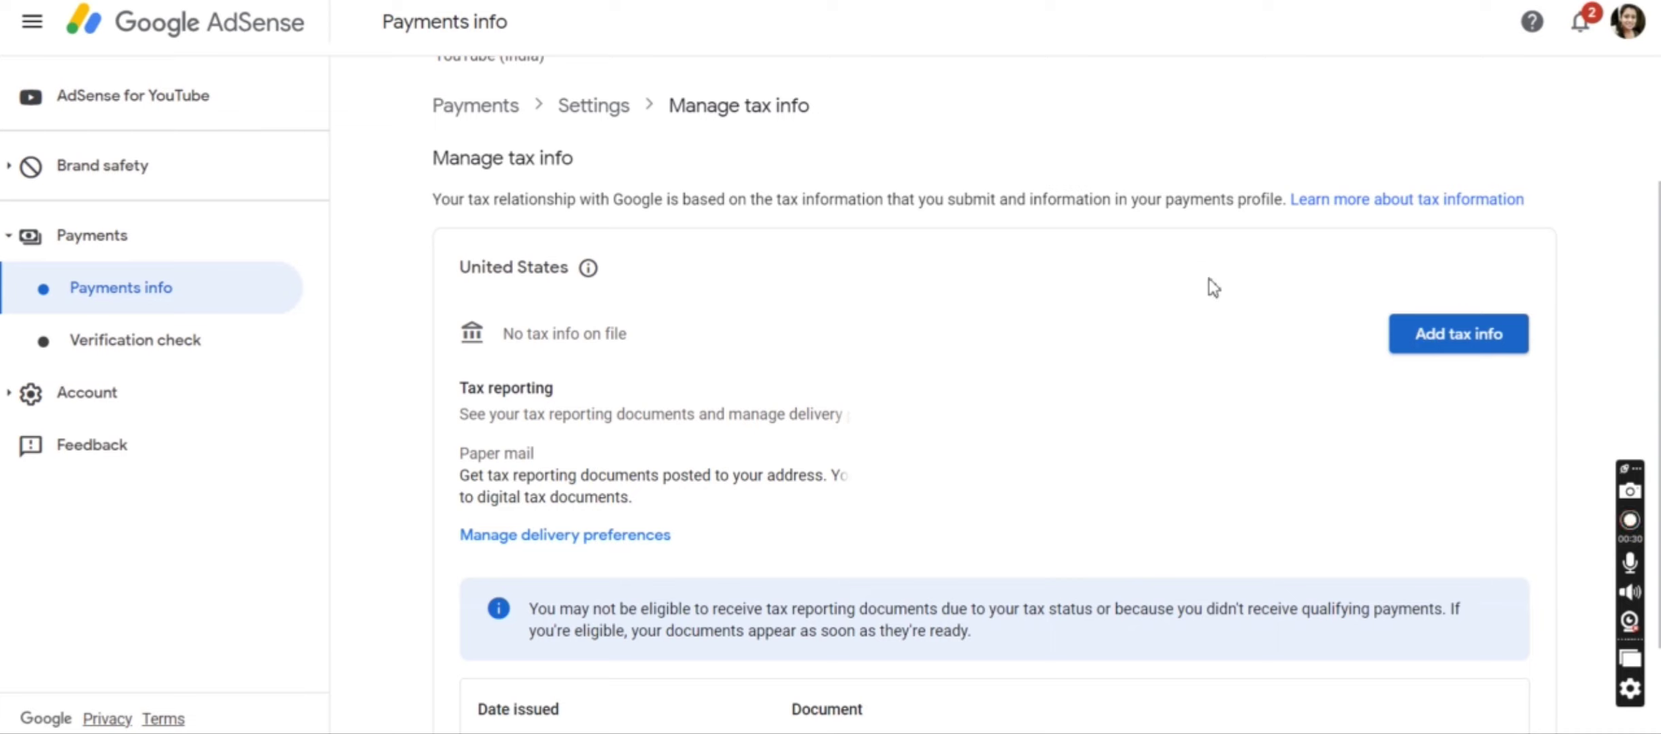
# - Start adding United States tax info and set the account type to Individual
pyautogui.click(1402, 340)
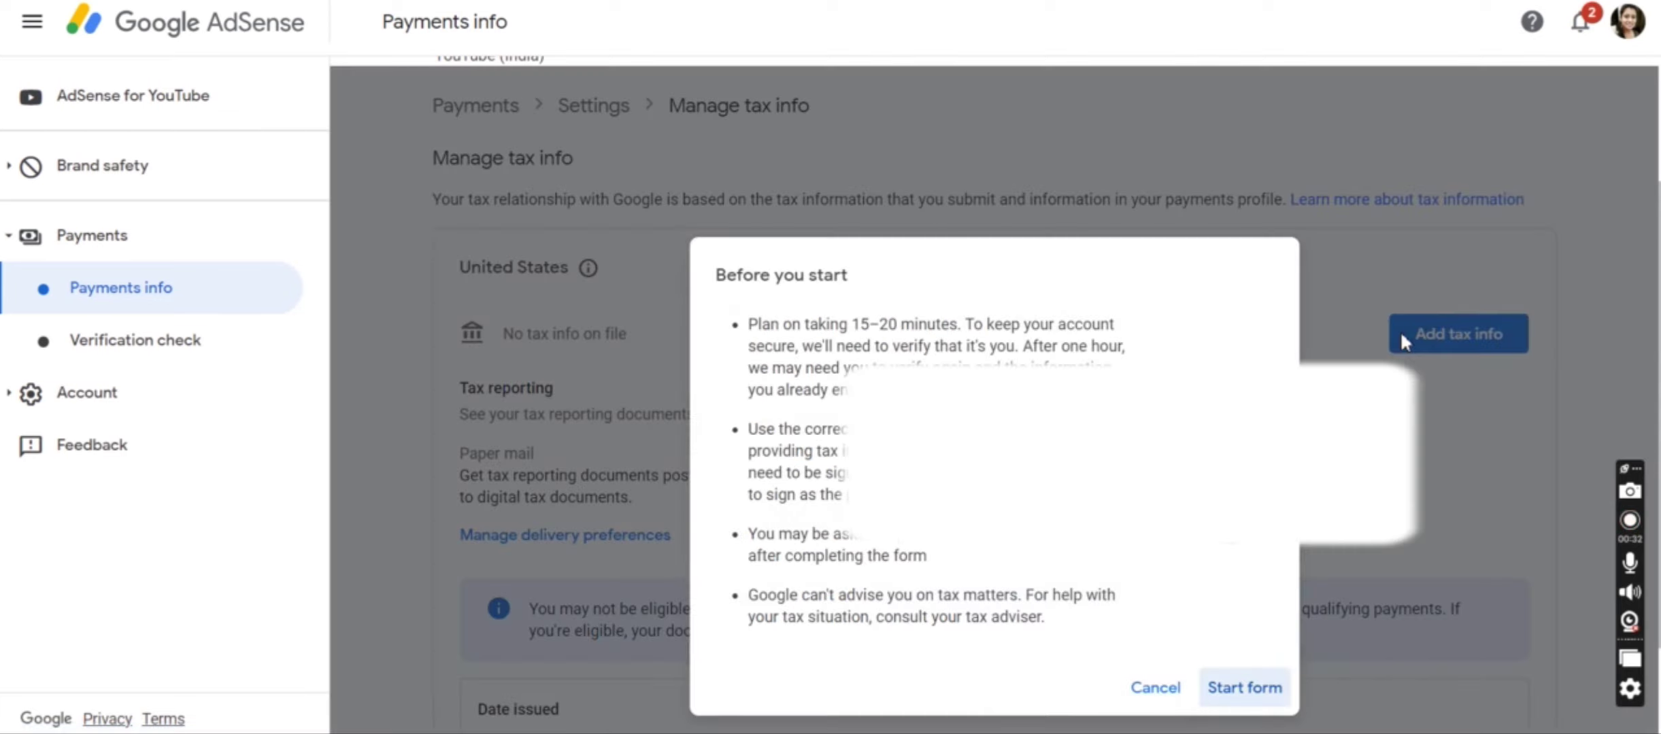
pyautogui.click(1213, 694)
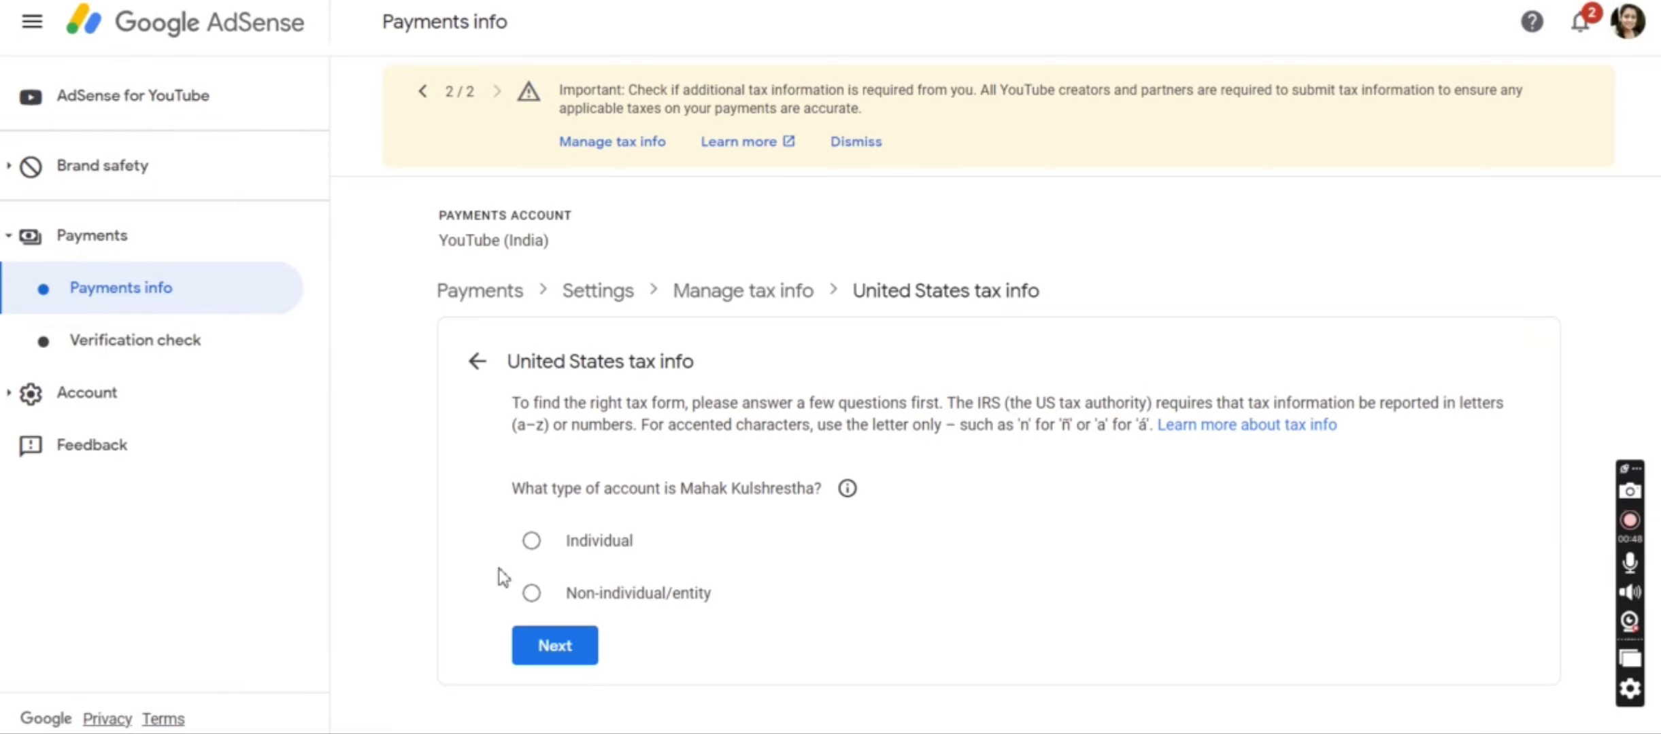
pyautogui.click(533, 542)
pyautogui.click(542, 646)
pyautogui.click(580, 649)
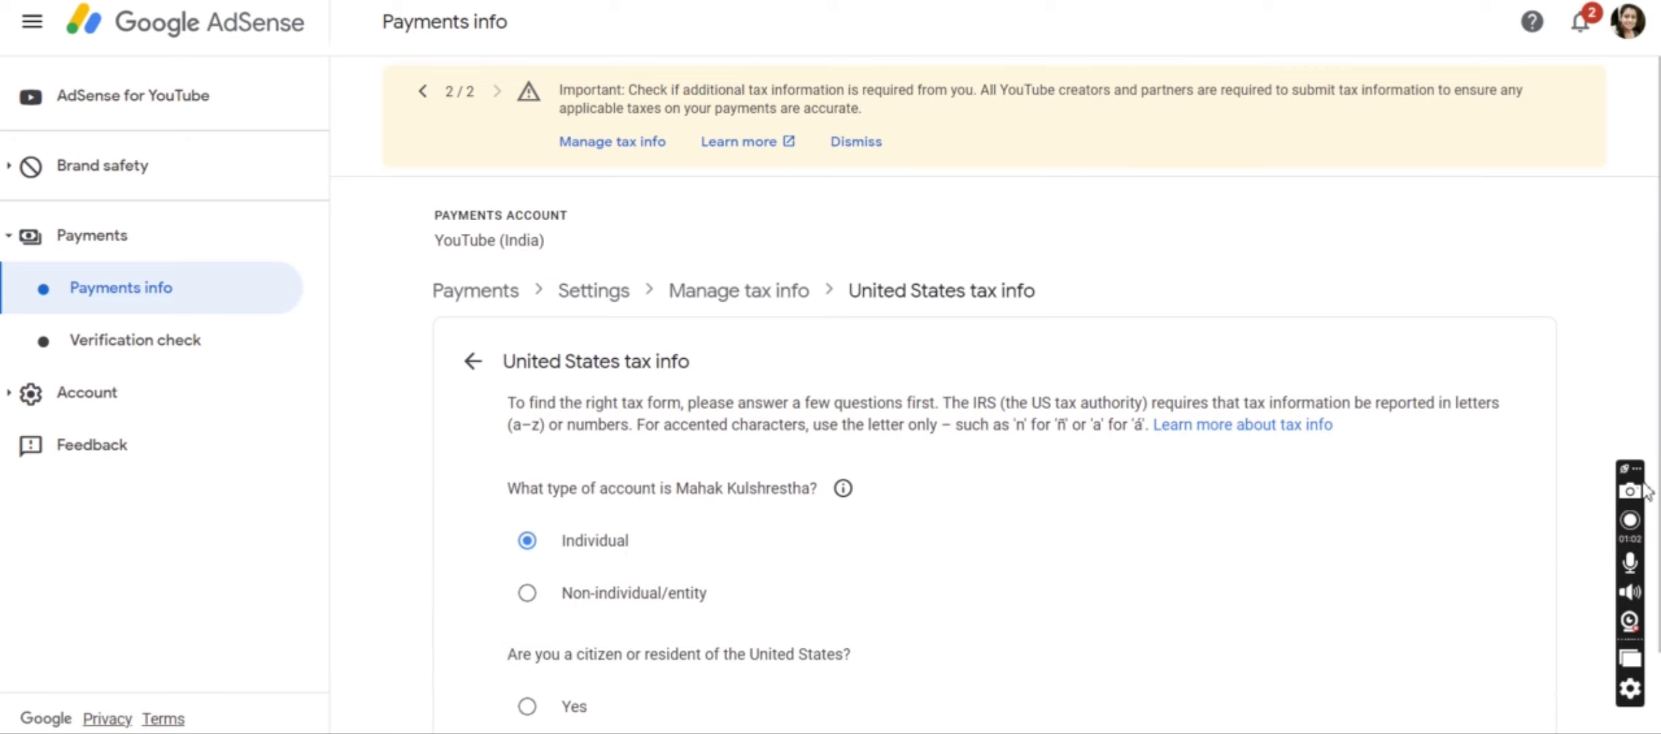
# - Answer No to being a US citizen or resident and start the W-8BEN tax form
pyautogui.scroll(-2, 1018, 394)
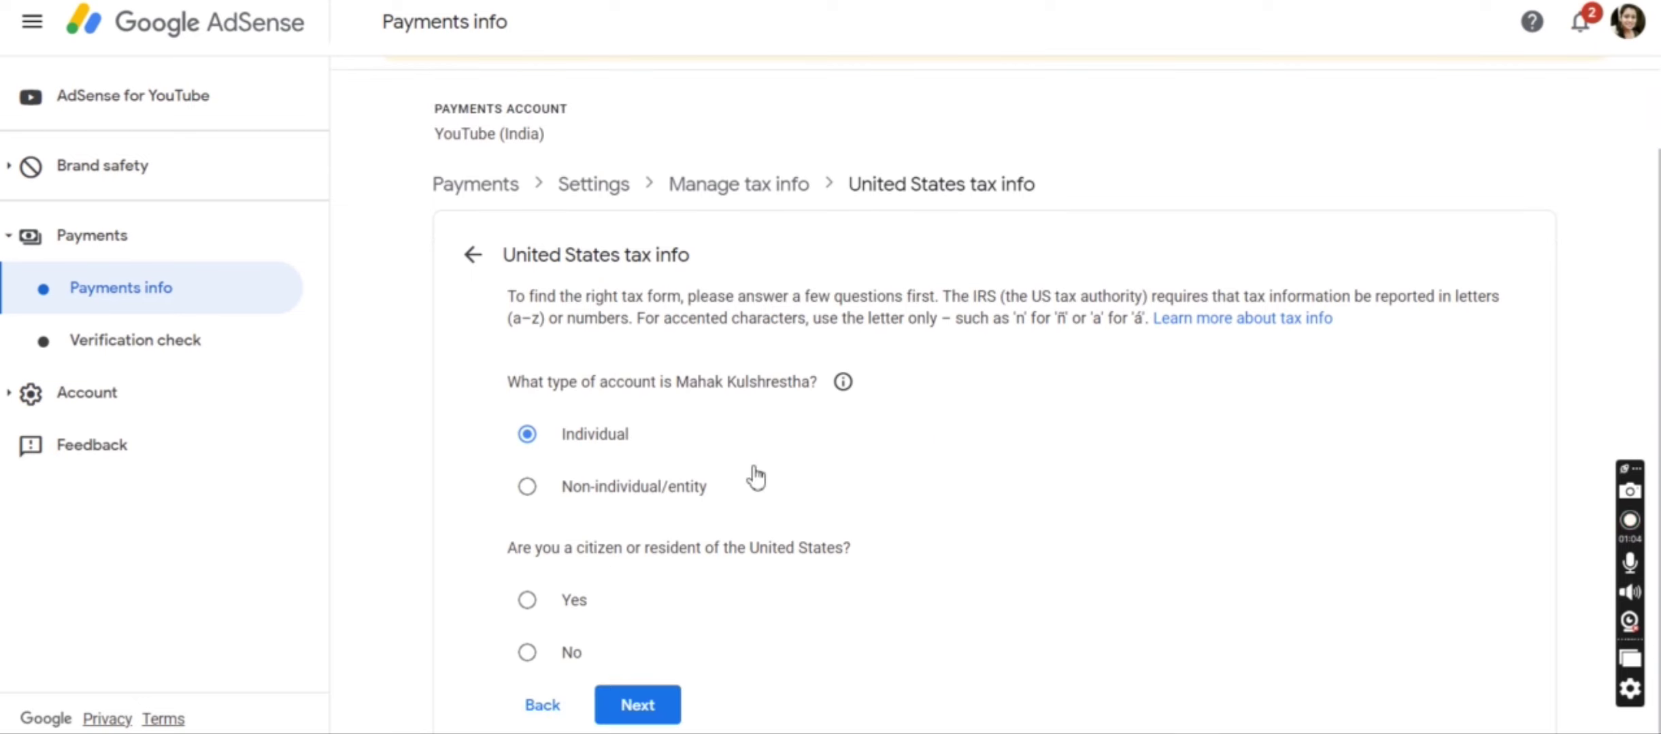
pyautogui.click(527, 653)
pyautogui.click(625, 711)
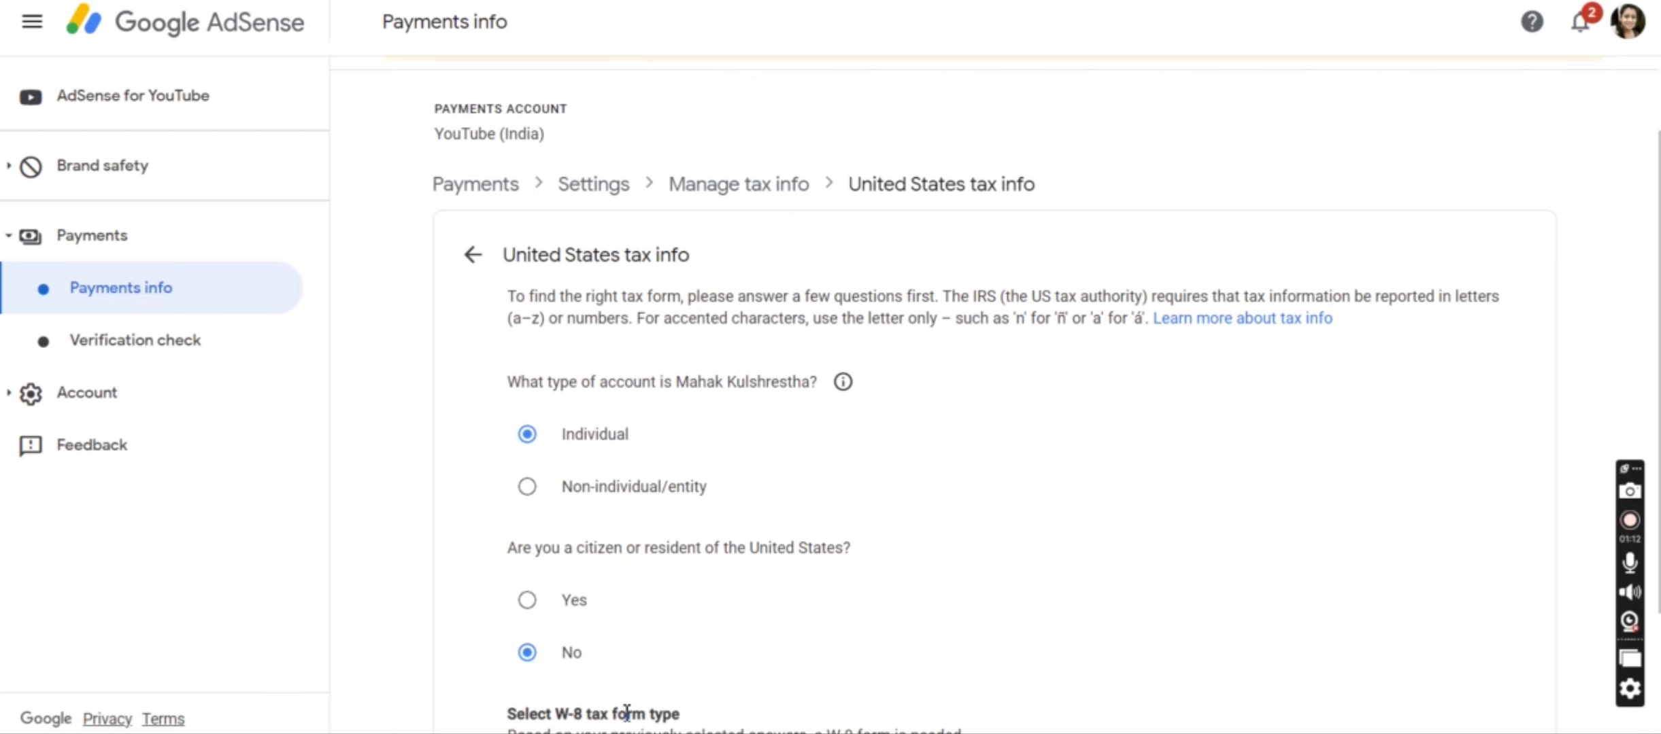
pyautogui.scroll(-3, 993, 409)
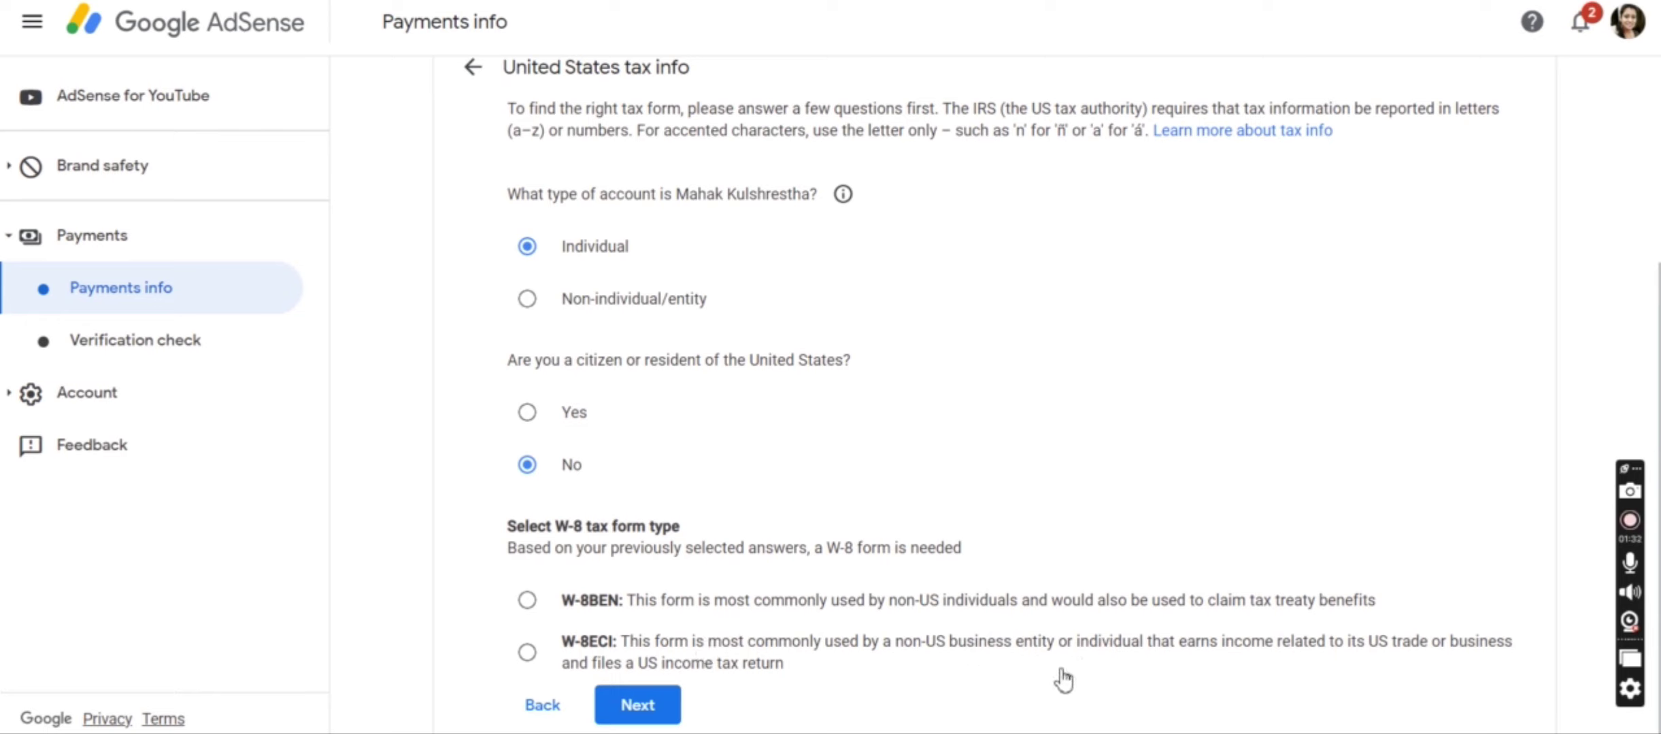
pyautogui.click(529, 601)
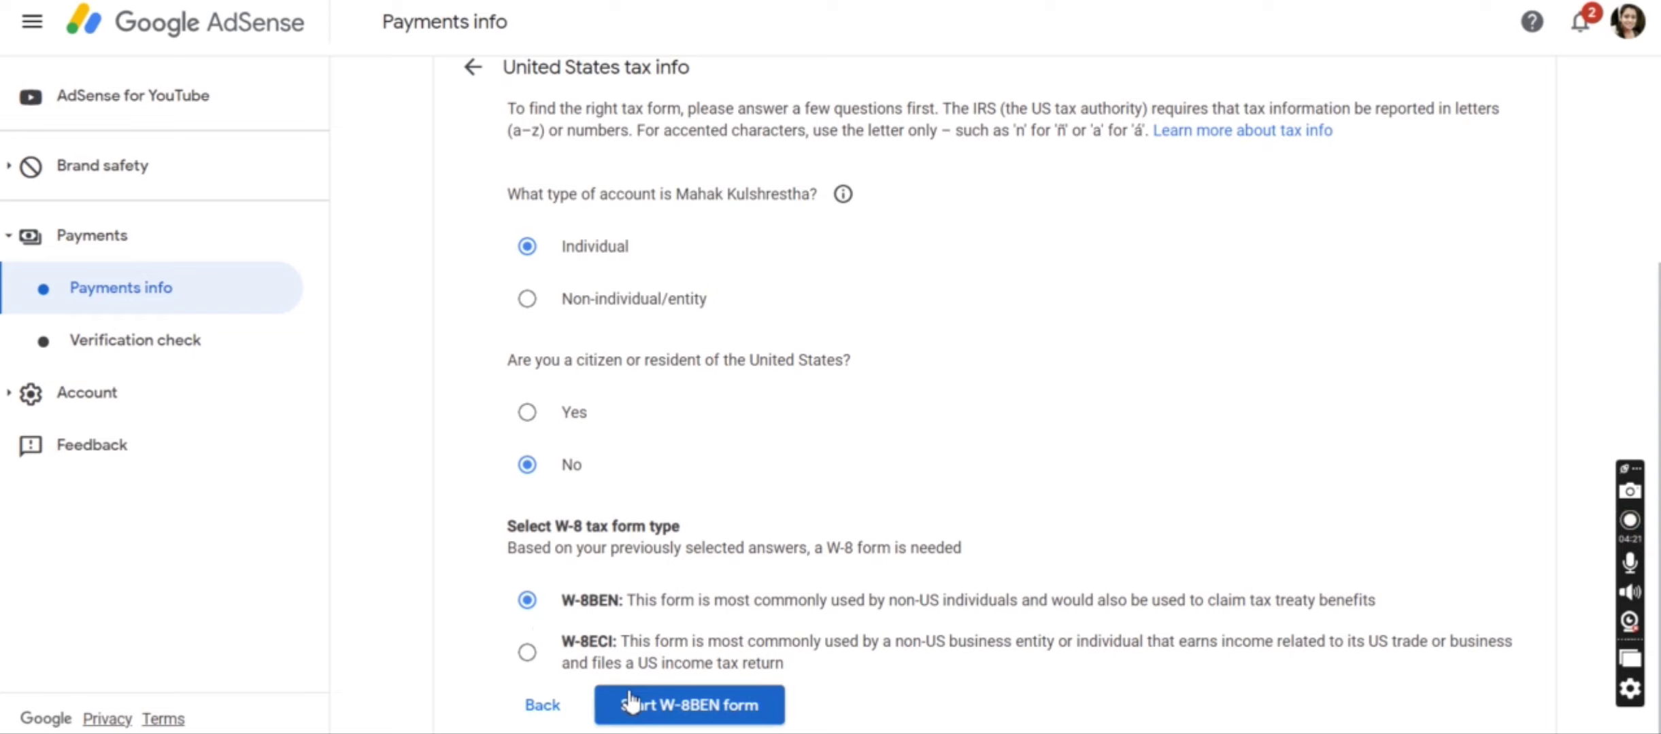
pyautogui.click(633, 707)
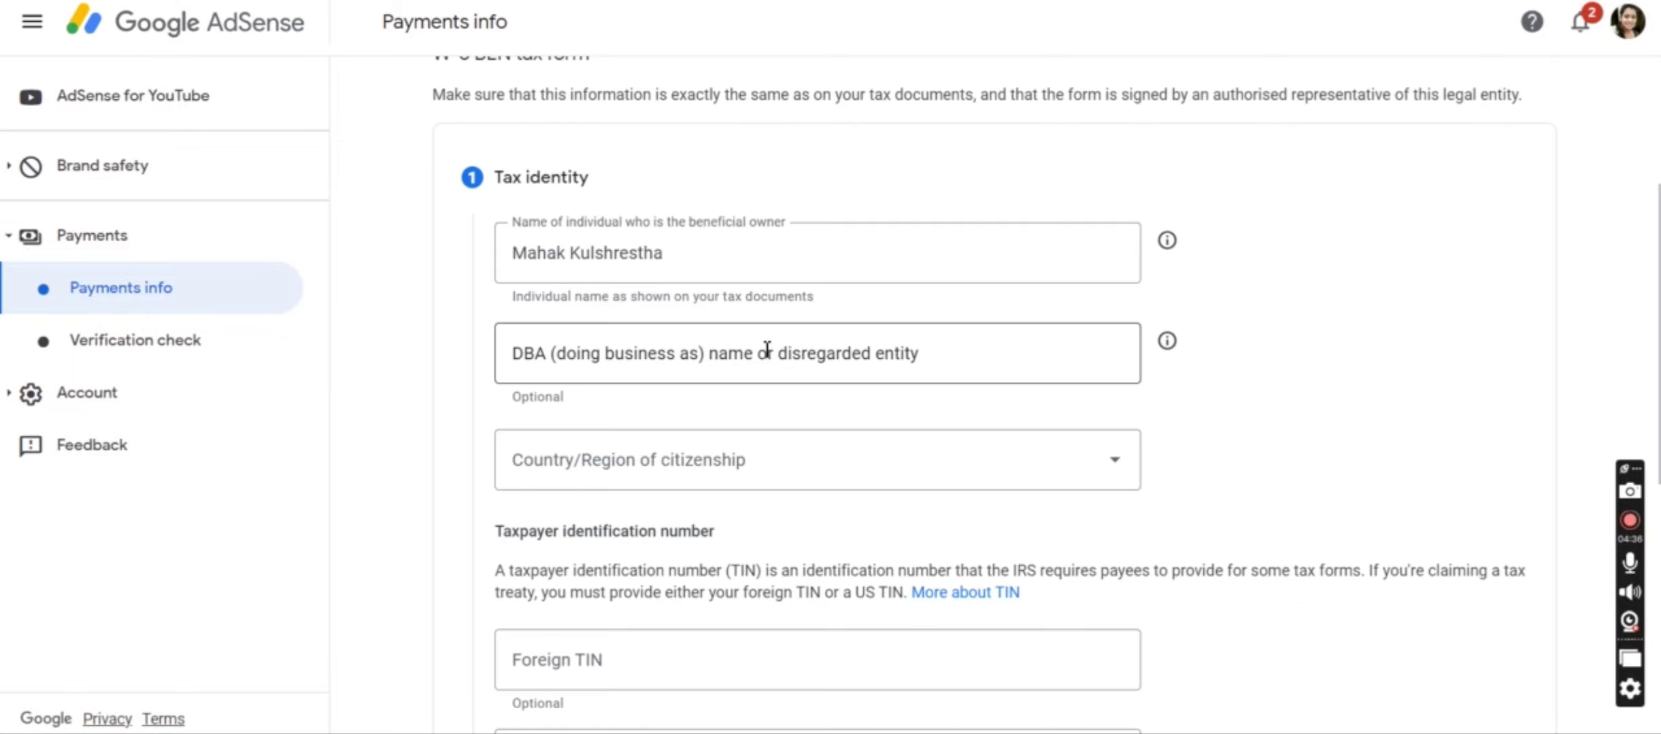
# - Look through the Country/Region of citizenship options in the Tax identity section for the beneficial owner's country
pyautogui.click(564, 362)
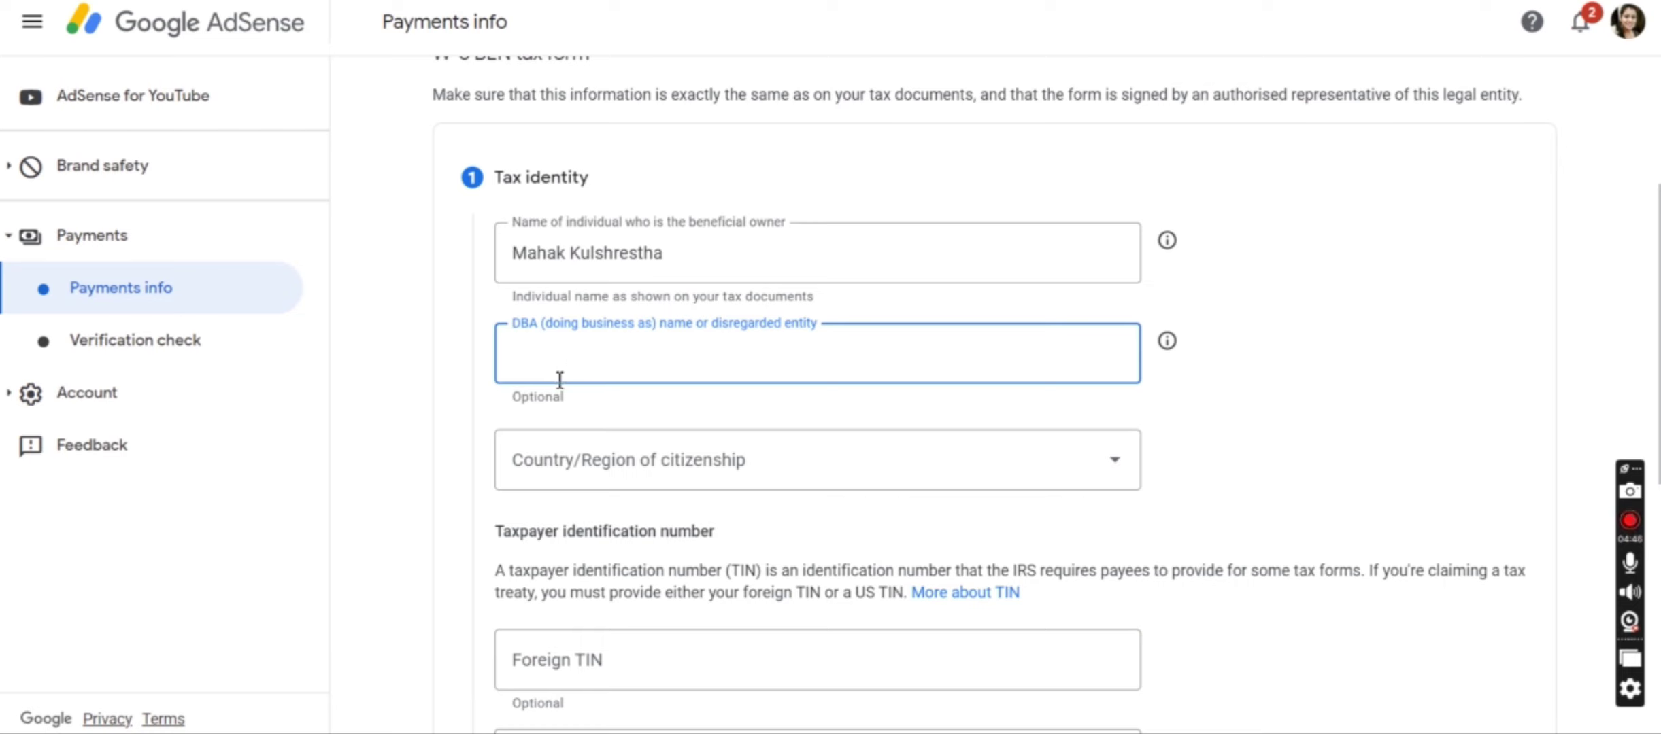
pyautogui.click(554, 456)
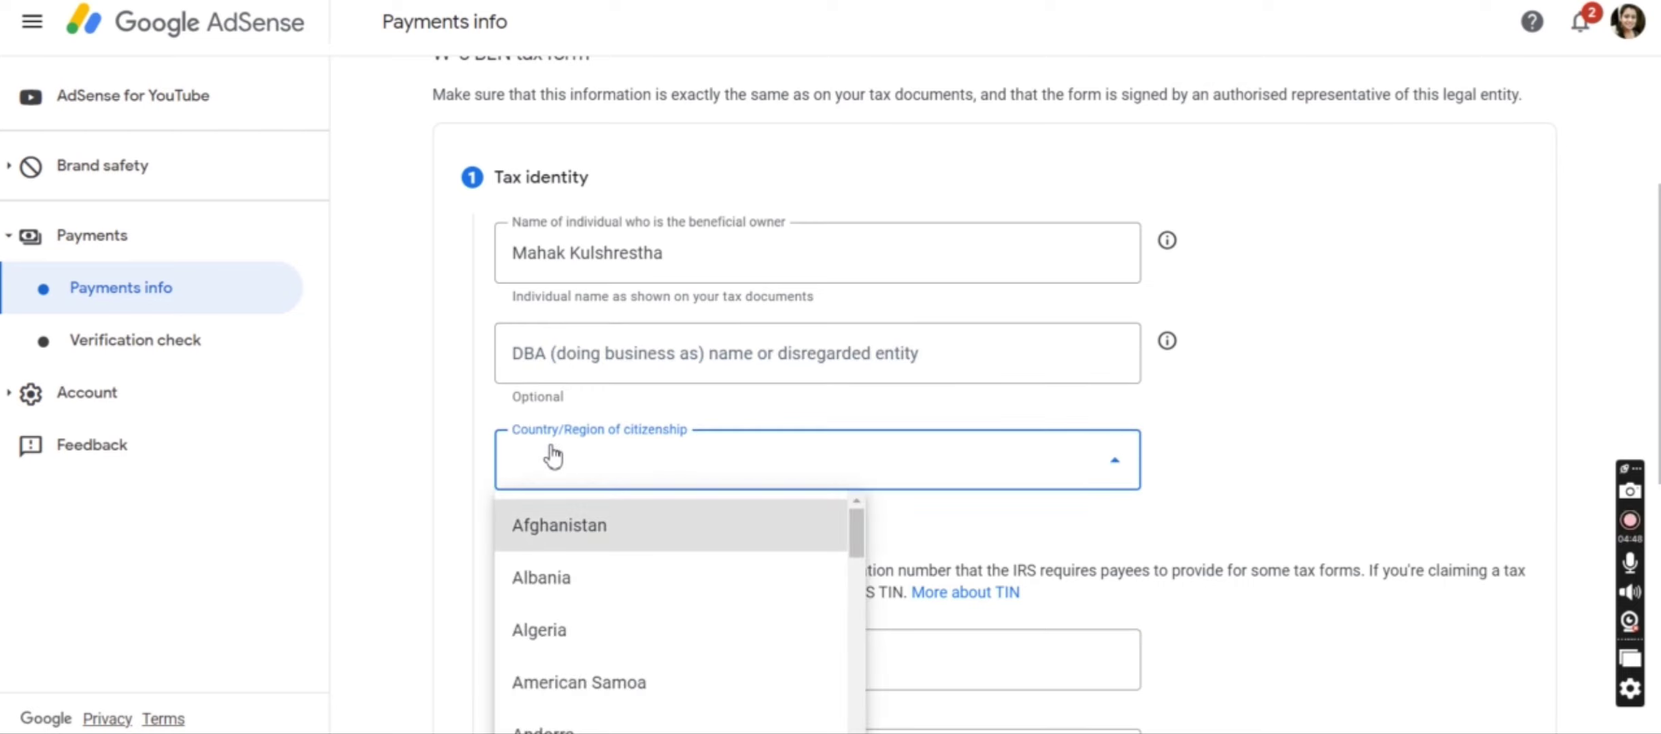
pyautogui.press('i')
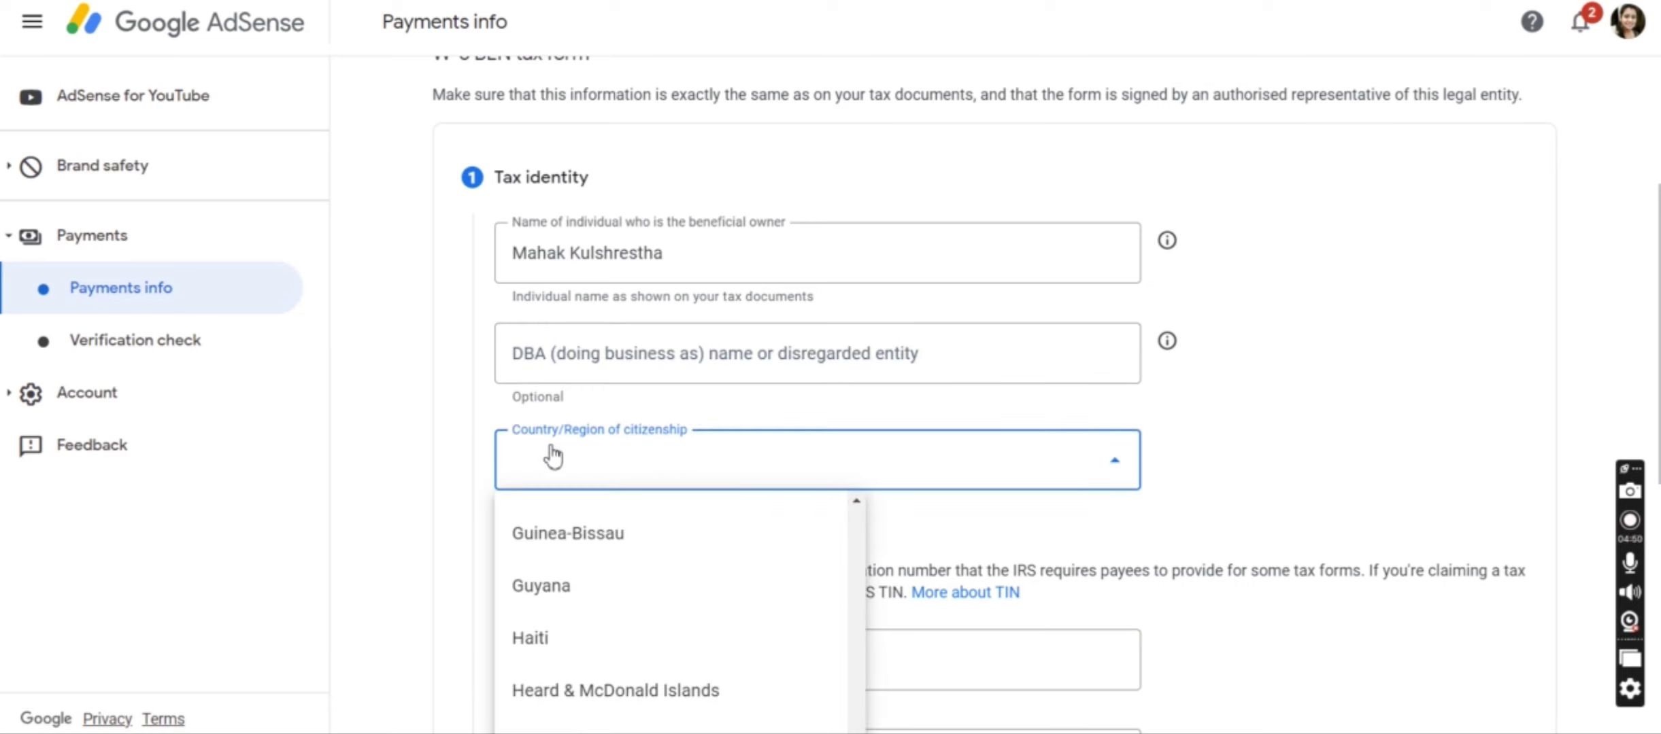
pyautogui.press('m')
pyautogui.press('c')
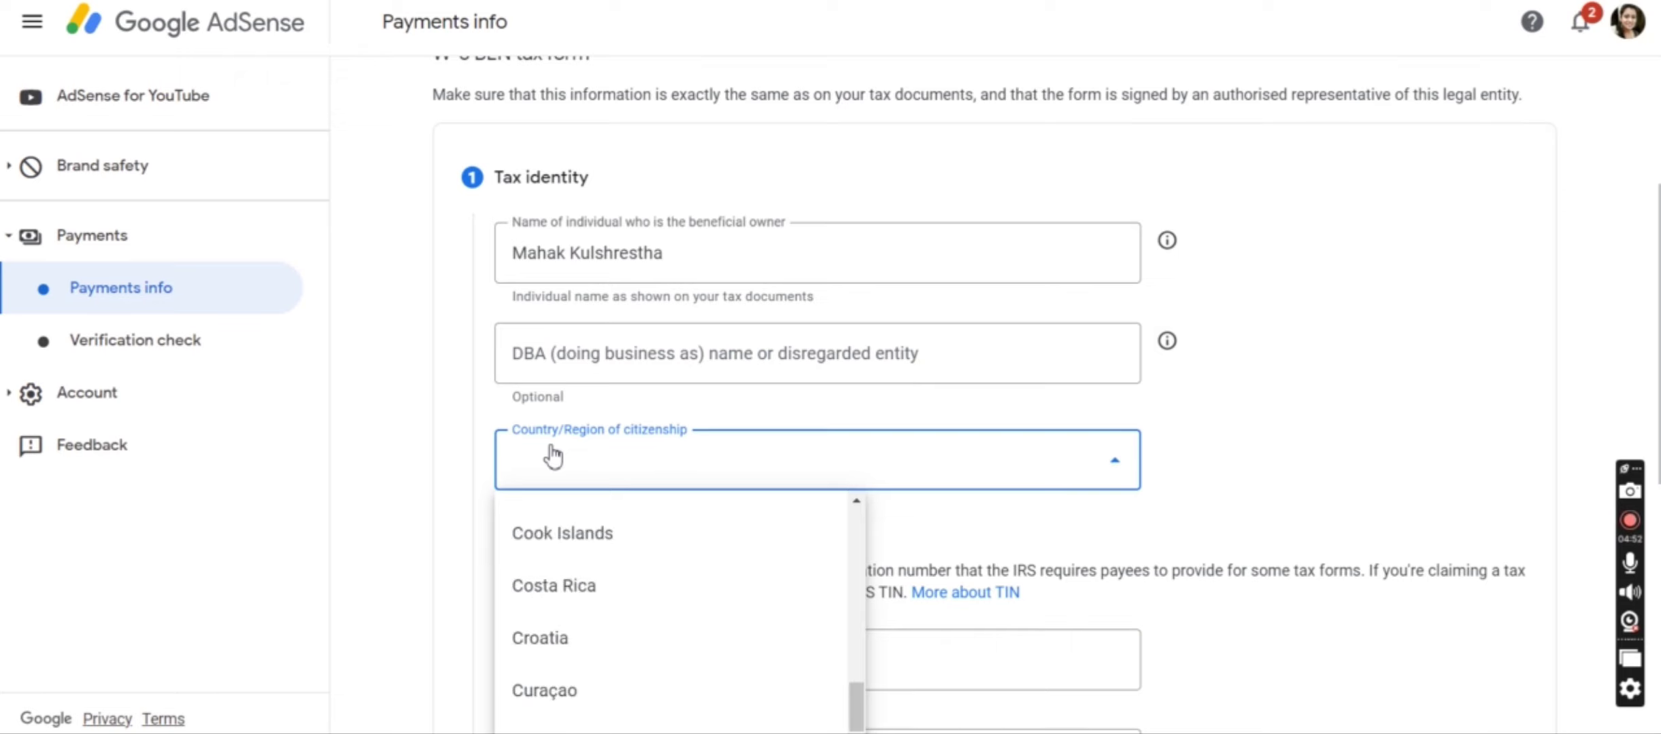
pyautogui.press('i')
pyautogui.press('a')
pyautogui.press('i')
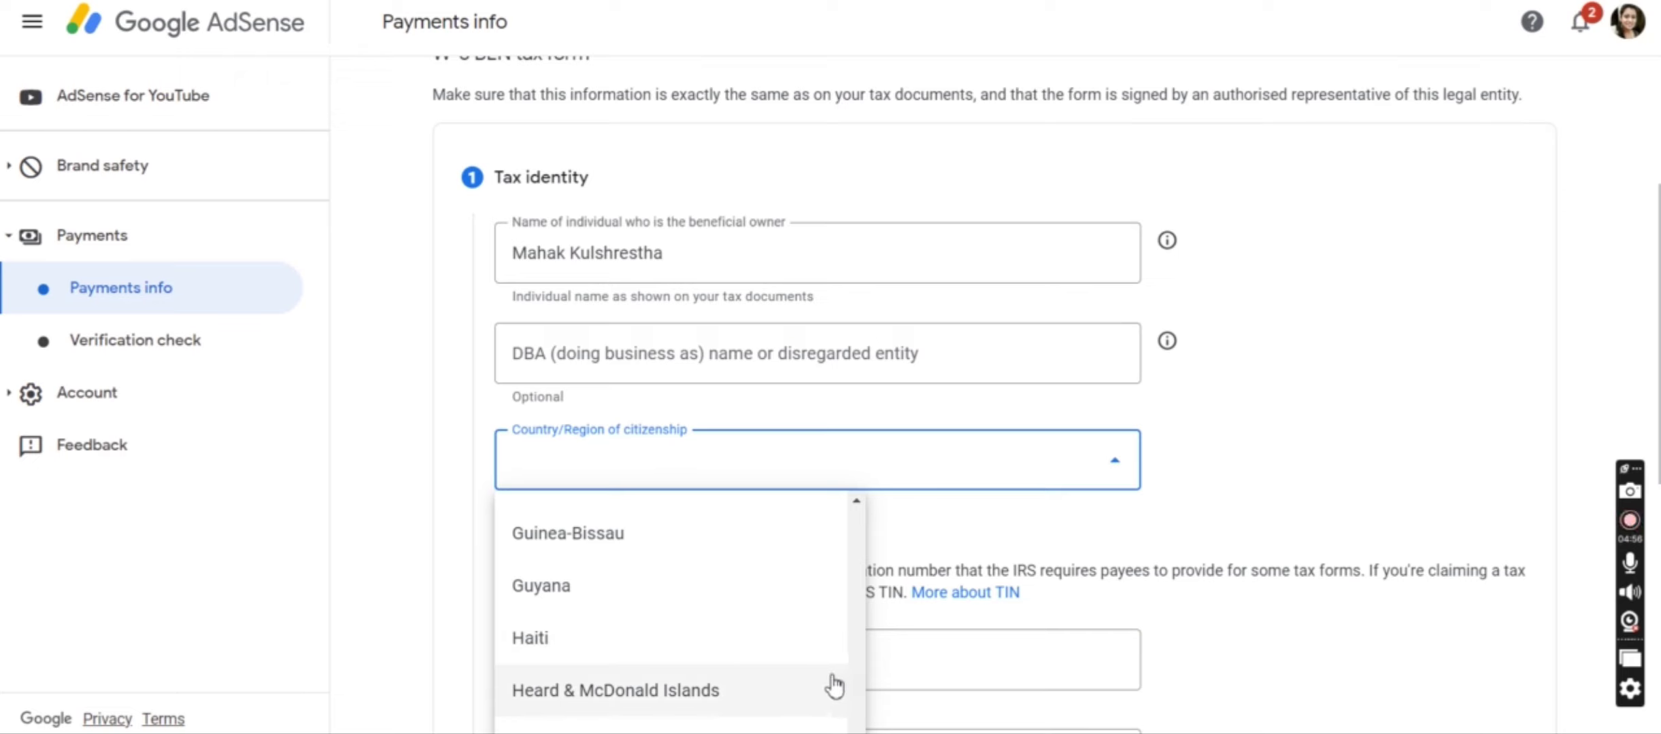
pyautogui.scroll(20, 854, 690)
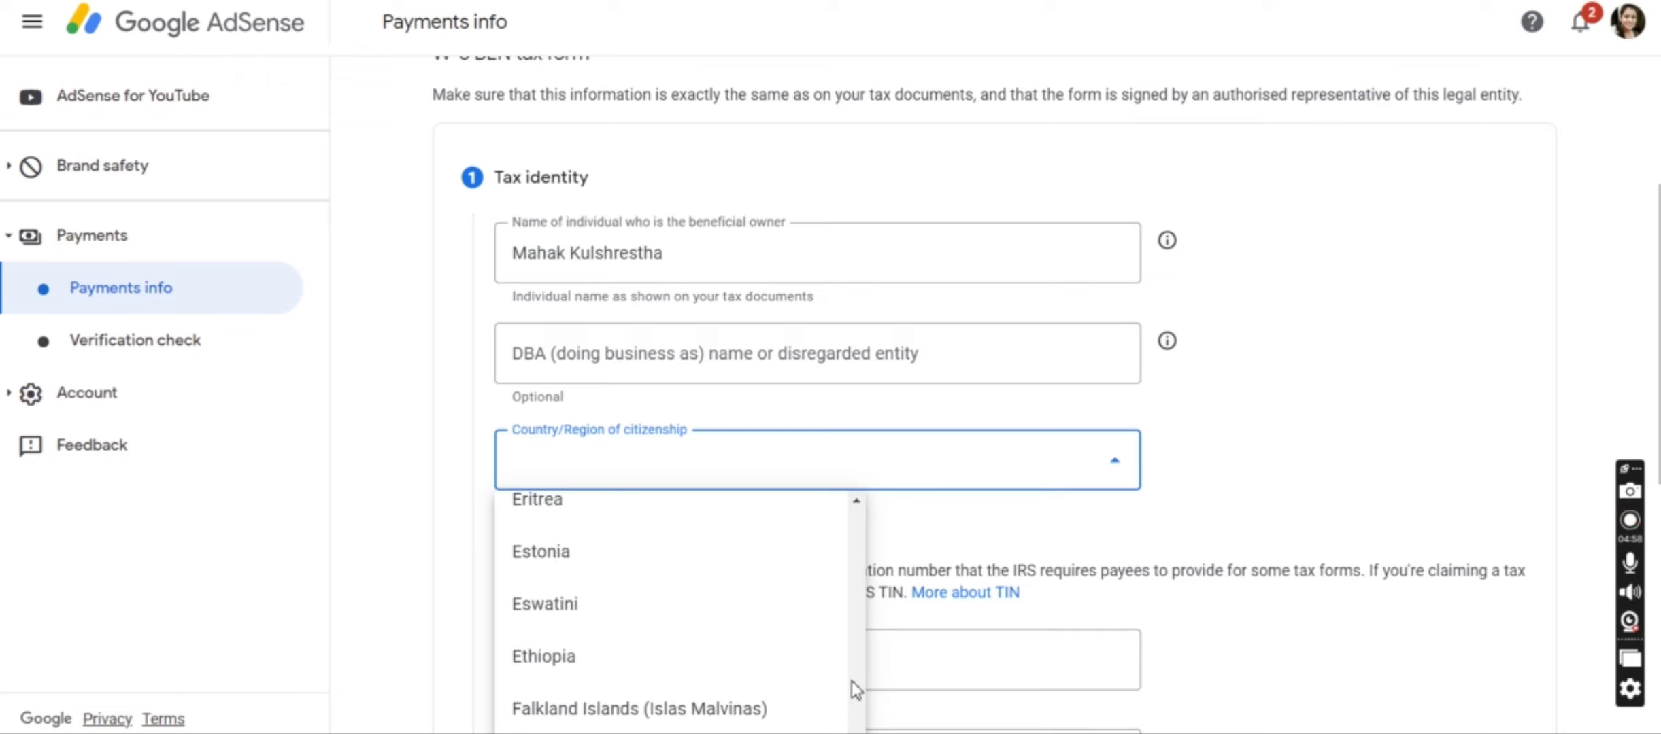
pyautogui.scroll(15, 851, 682)
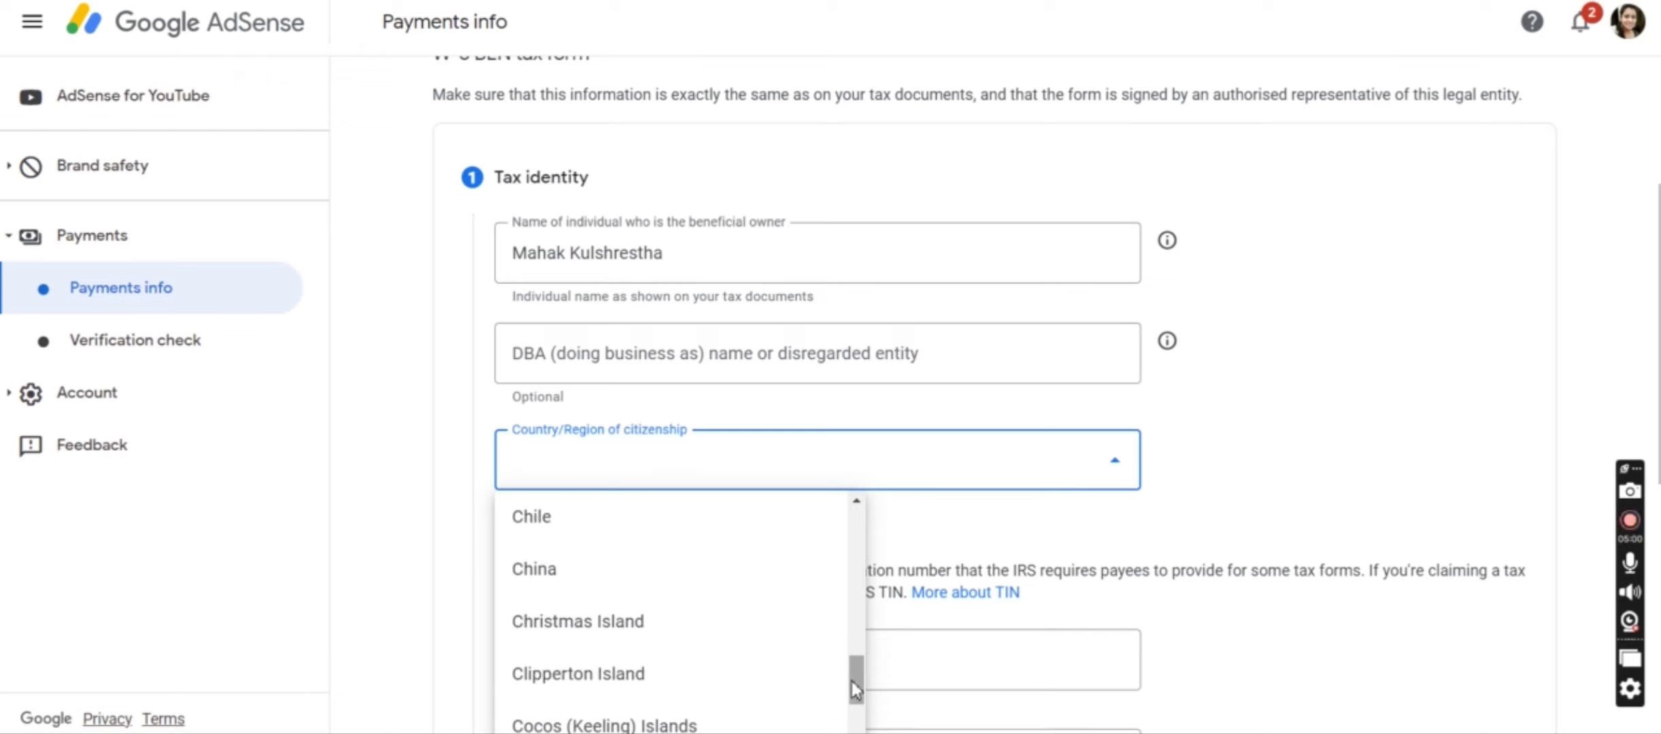
pyautogui.scroll(-2, 852, 681)
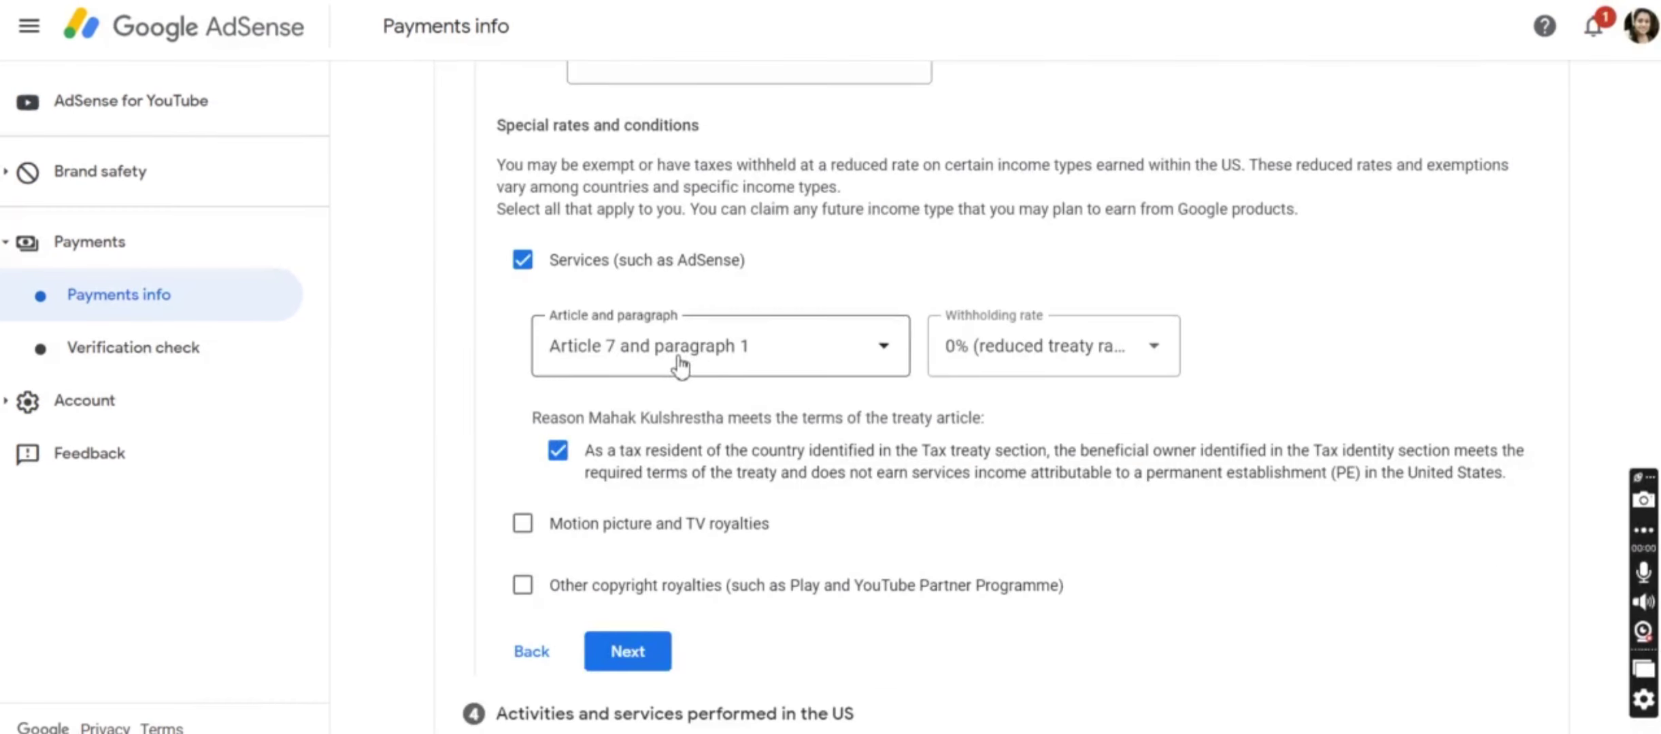
# - Choose Article 7 and paragraph 1 for Services, and add Motion picture and TV royalties under Article 12 and paragraph 2A II
pyautogui.click(678, 361)
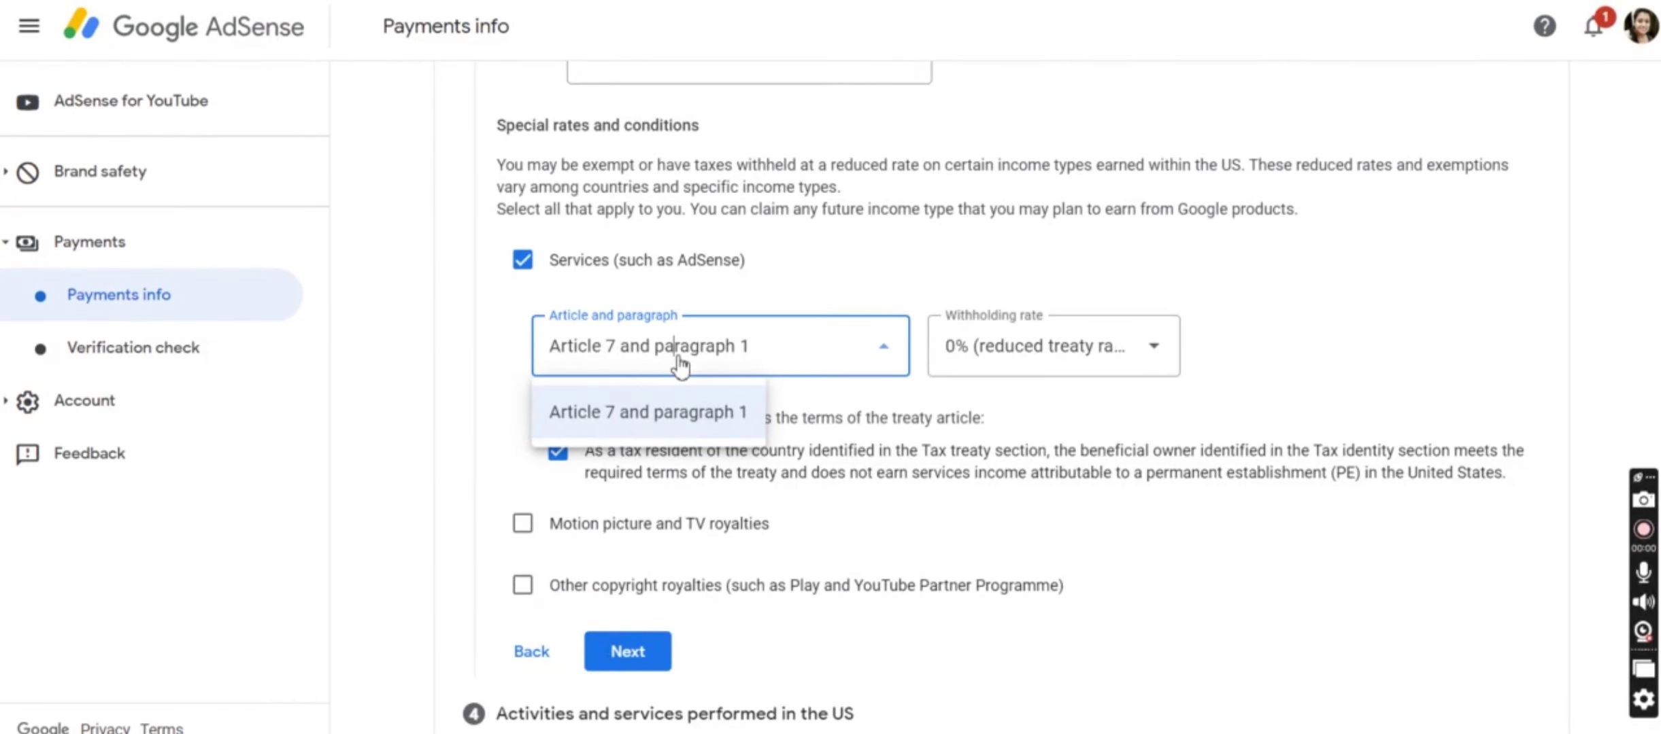
pyautogui.click(674, 413)
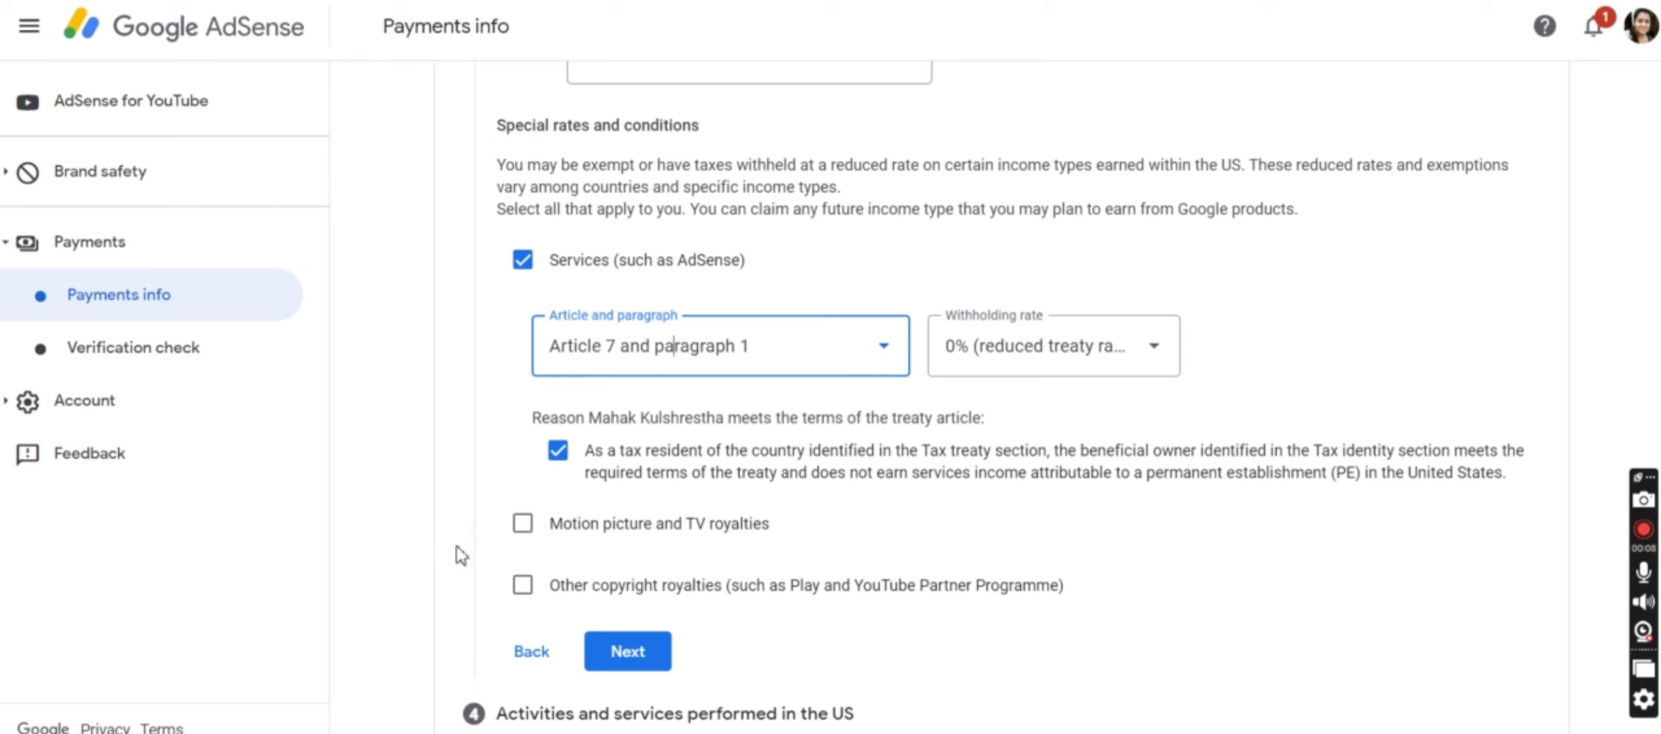
pyautogui.click(523, 530)
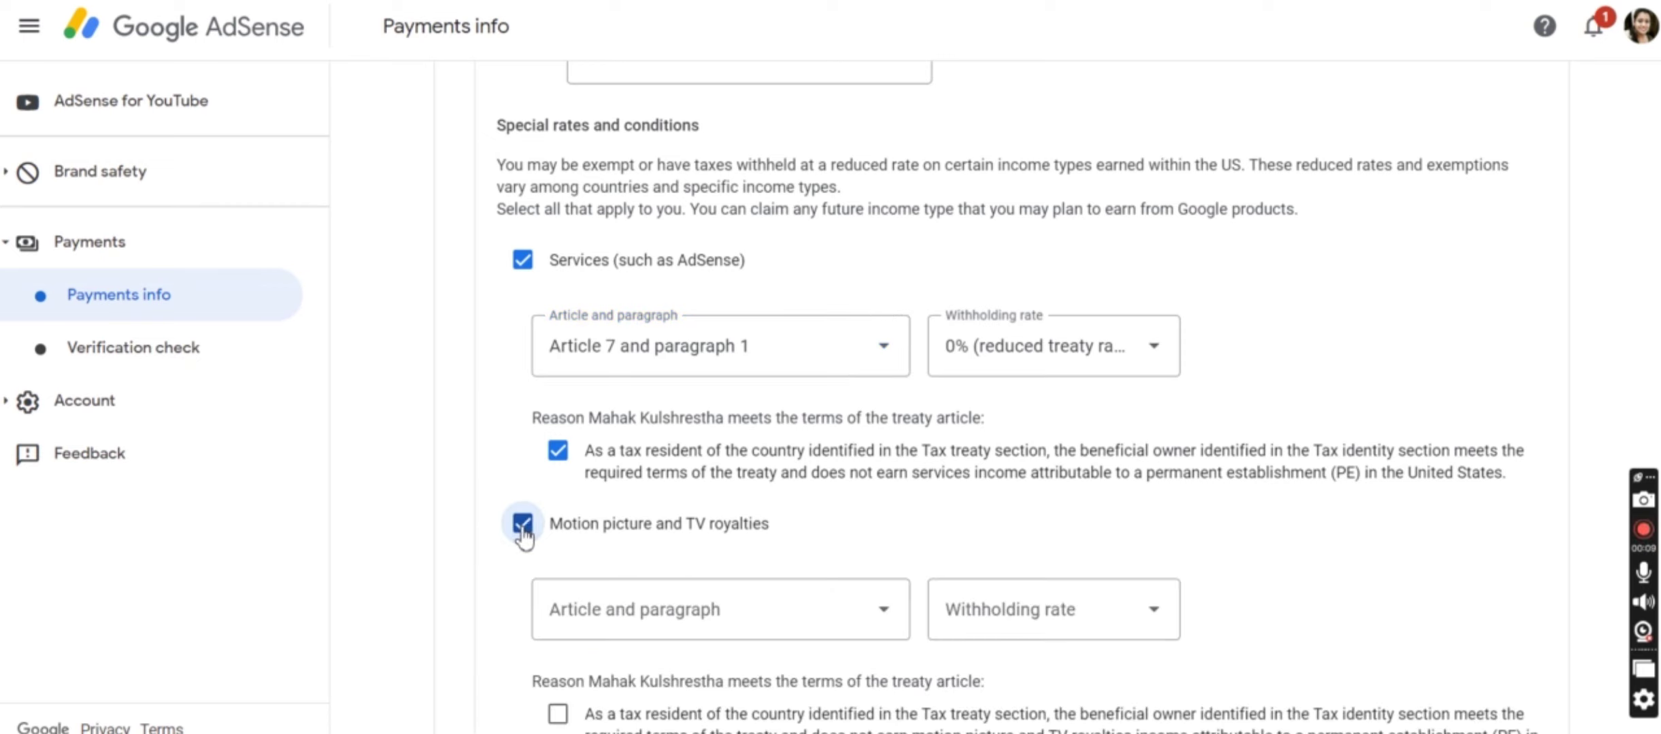
pyautogui.click(590, 612)
pyautogui.click(599, 676)
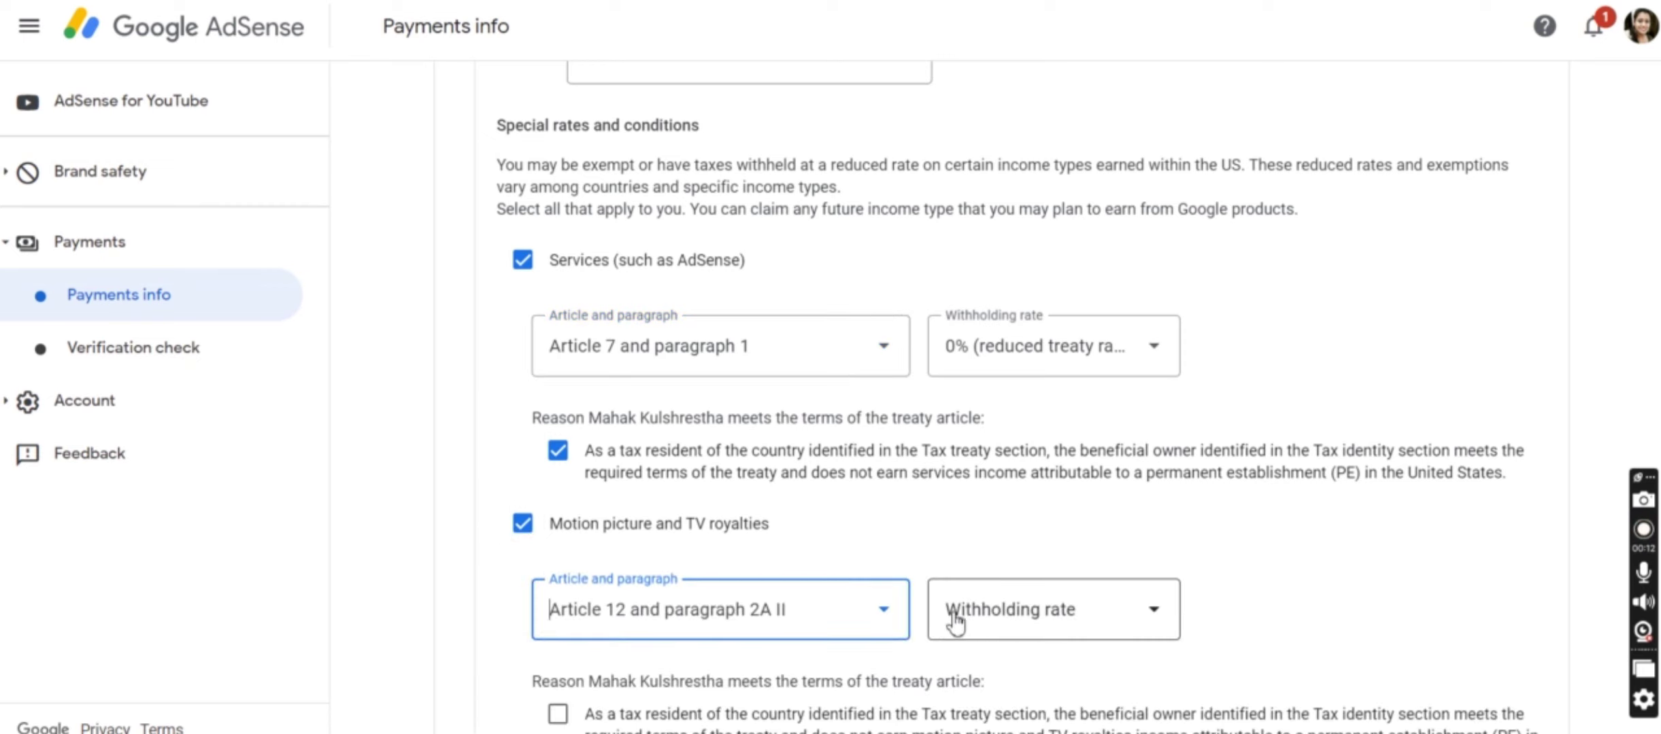
# - Set the Motion picture and TV royalties withholding rate to 15% (reduced treaty rate) and confirm that the treaty terms are met
pyautogui.click(961, 622)
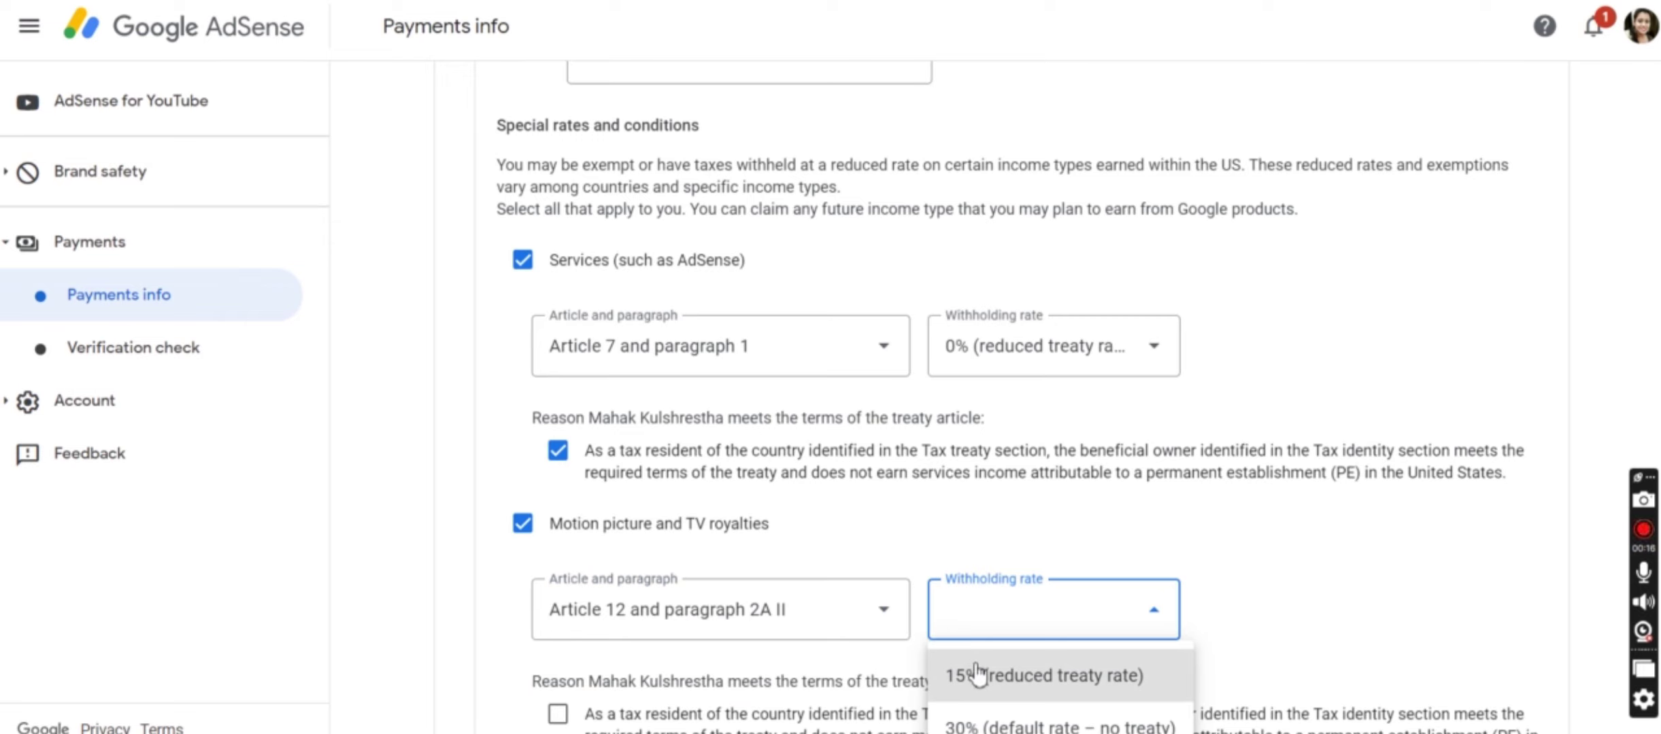
pyautogui.click(977, 675)
pyautogui.scroll(-2, 1017, 397)
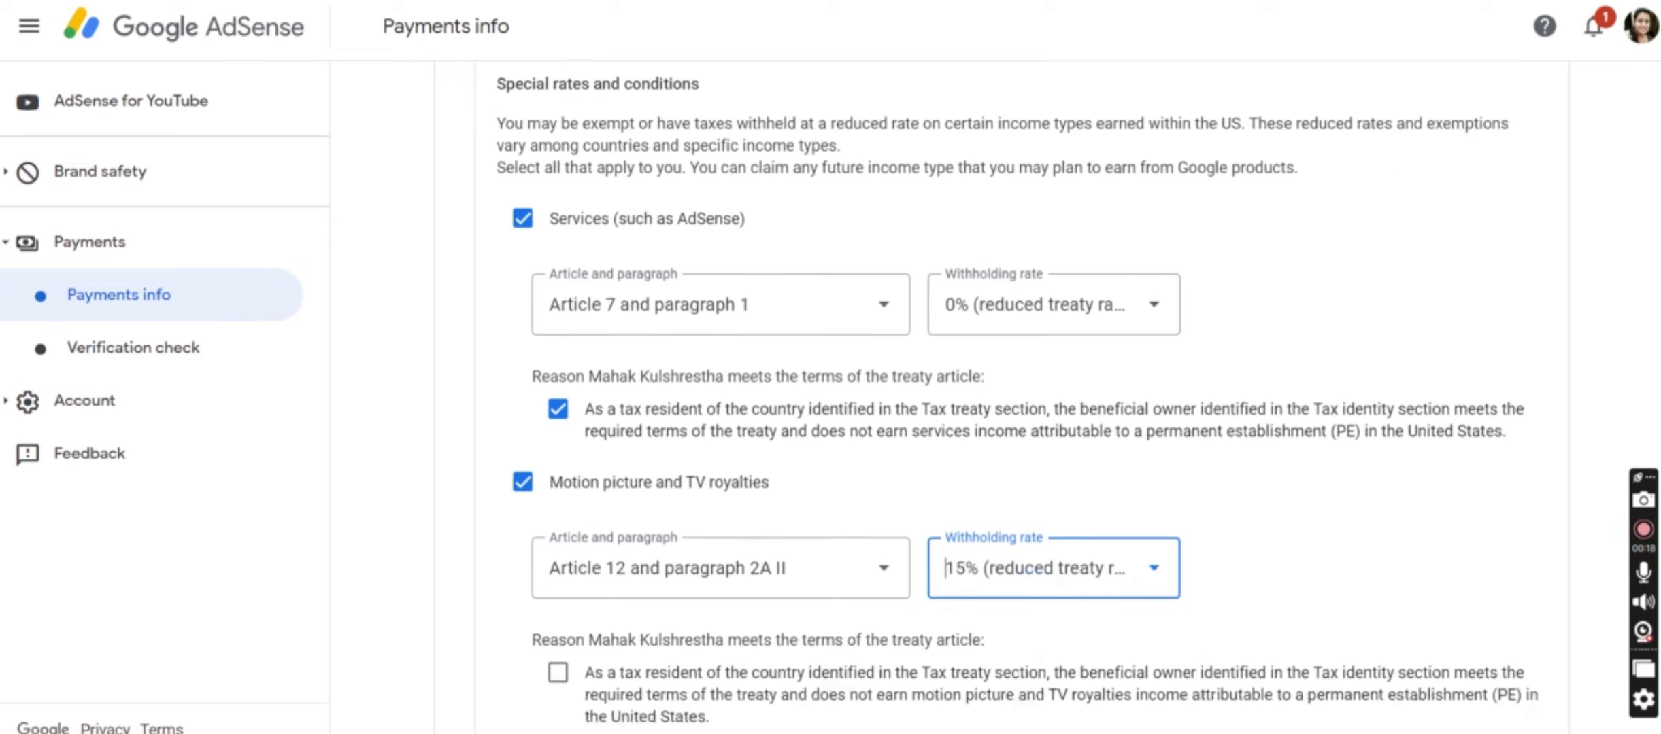
pyautogui.scroll(-5, 1017, 408)
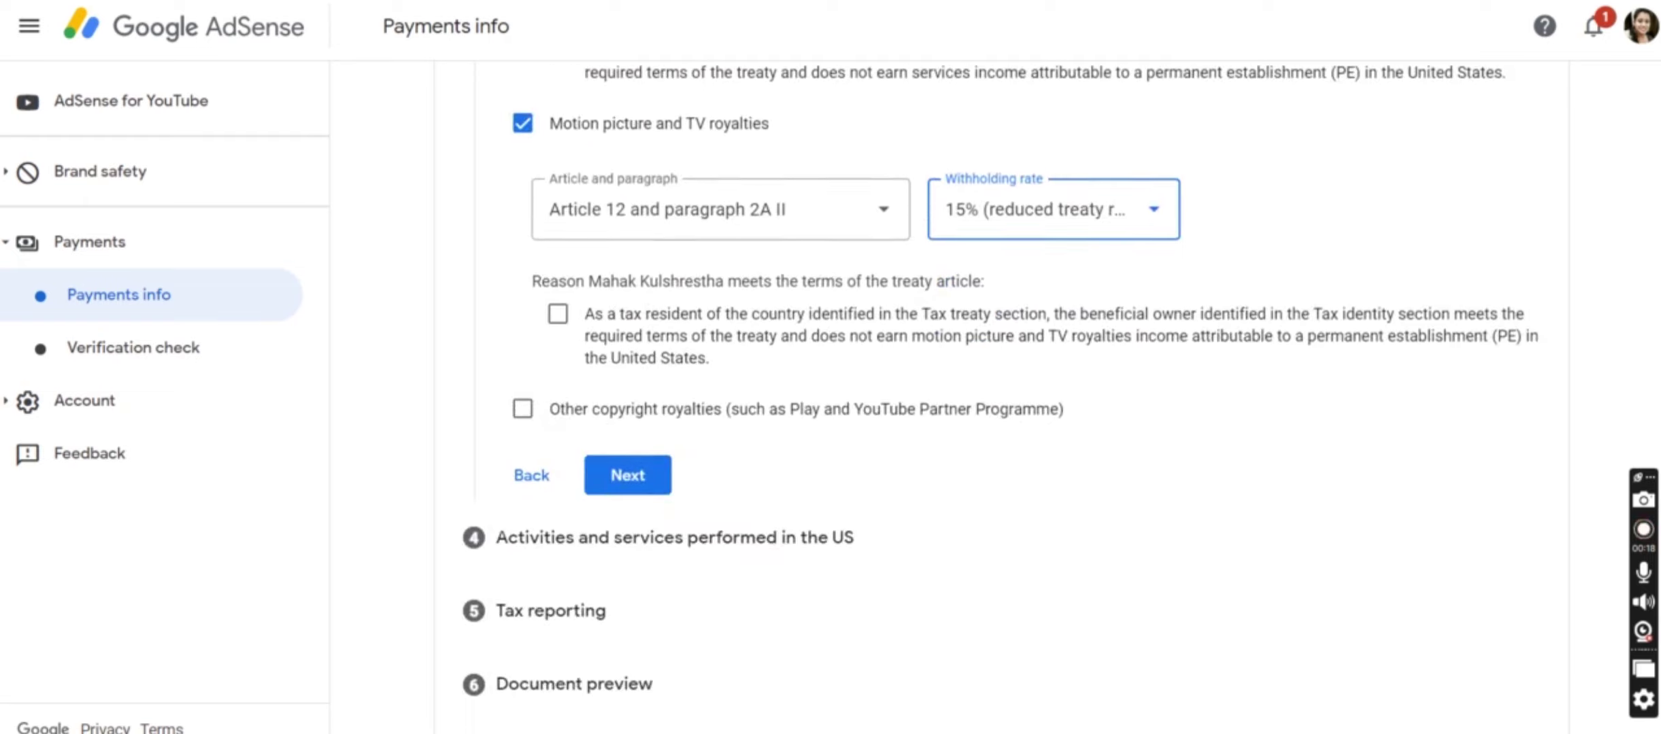
pyautogui.click(557, 315)
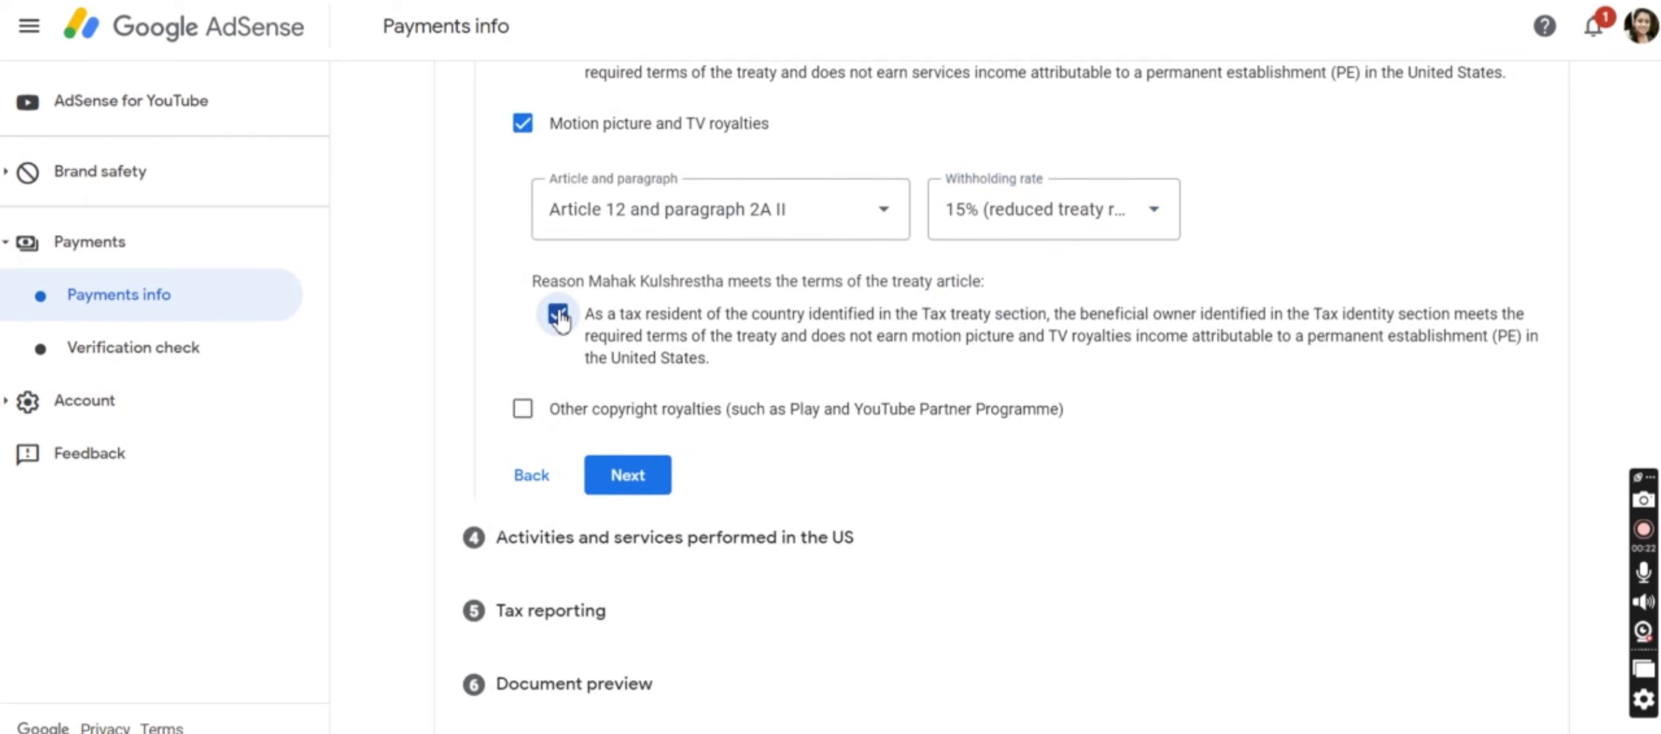
# - Claim Other copyright royalties under Article 12 and paragraph 2A II at 15% withholding, confirm the treaty terms, and submit the section
pyautogui.click(532, 414)
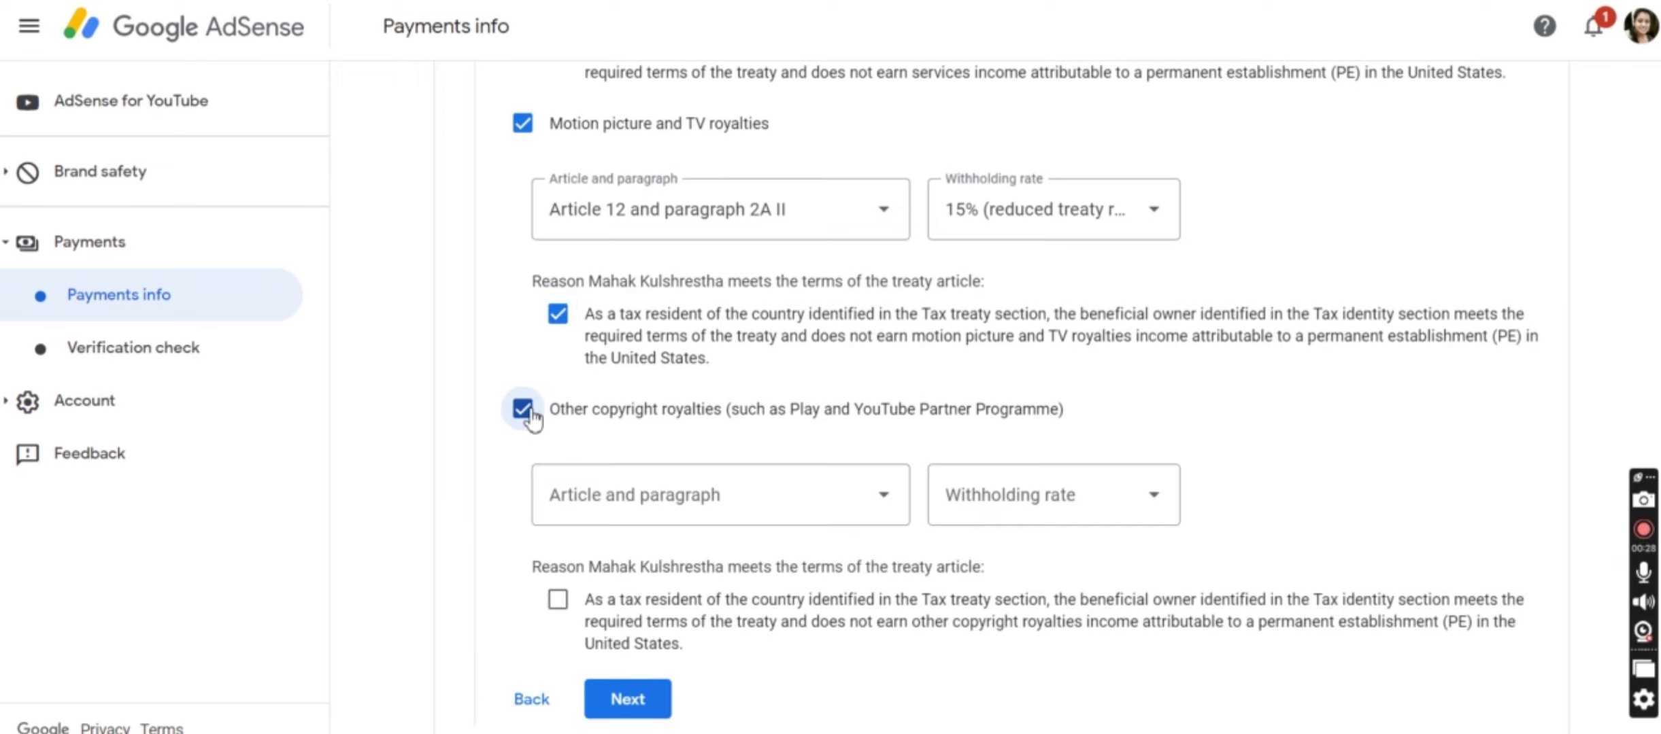
pyautogui.click(561, 494)
pyautogui.click(585, 561)
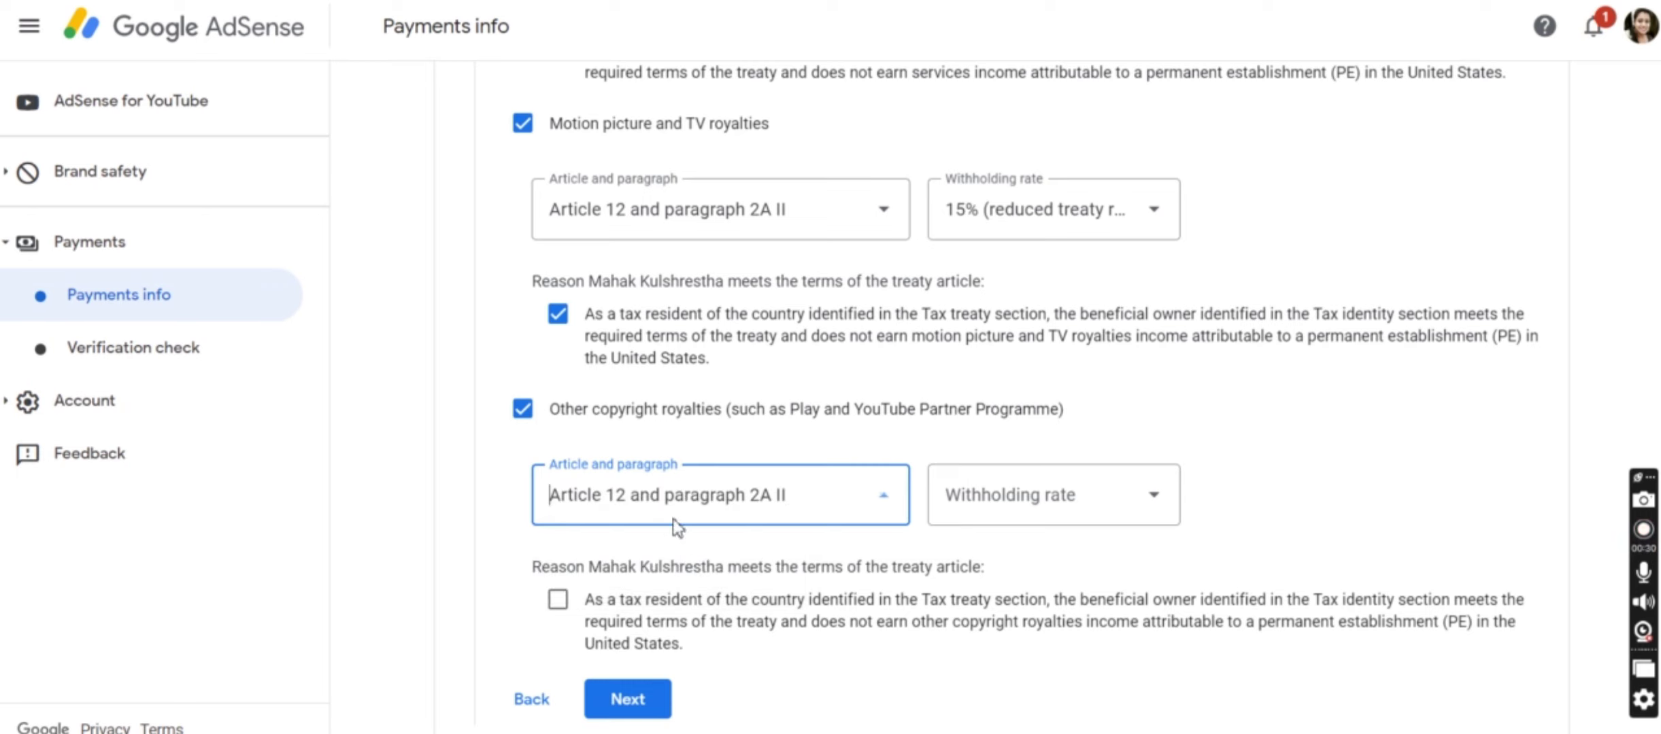
pyautogui.click(992, 517)
pyautogui.click(983, 564)
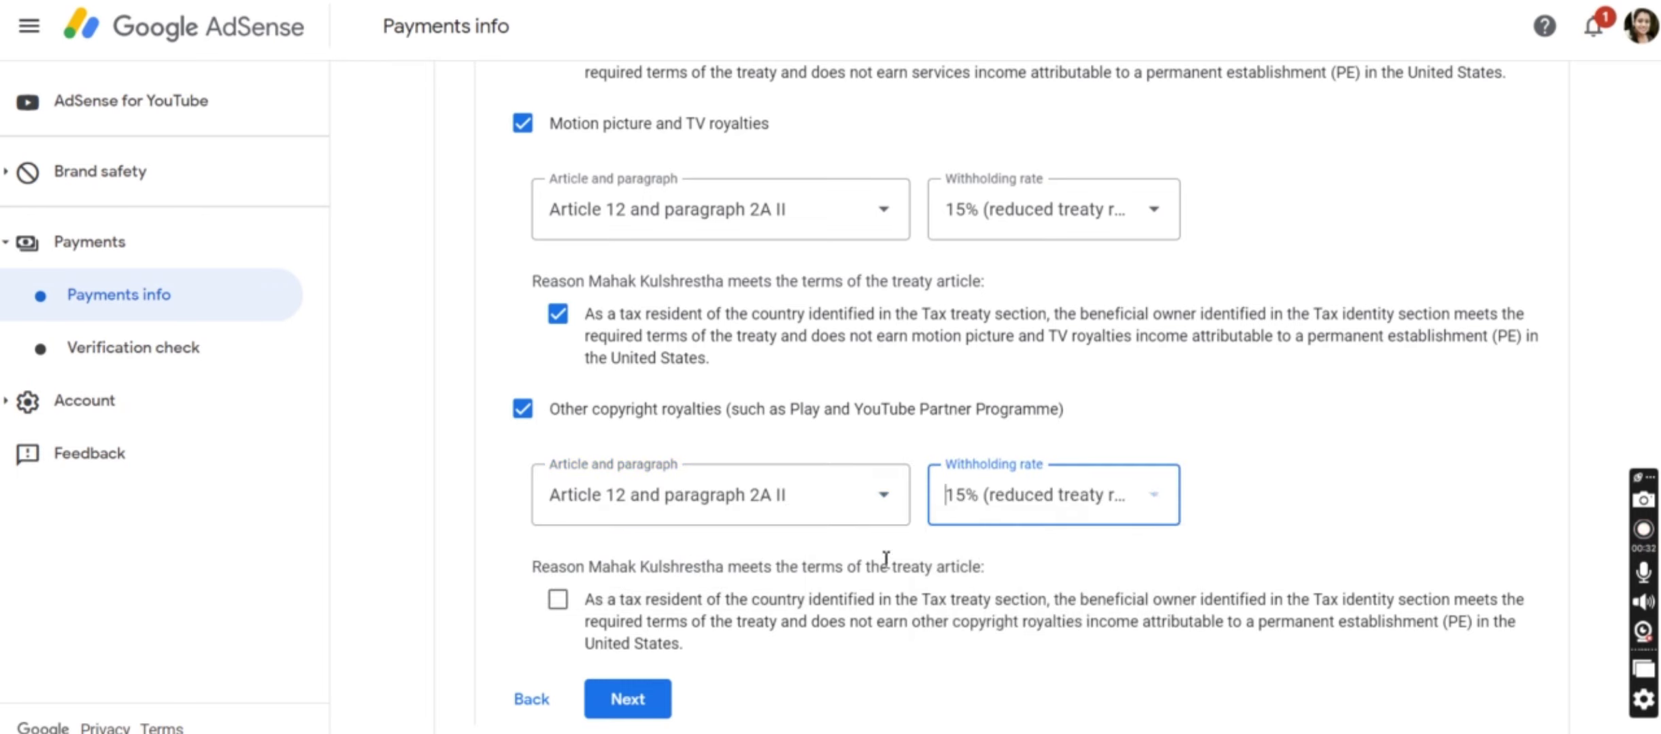
pyautogui.click(557, 601)
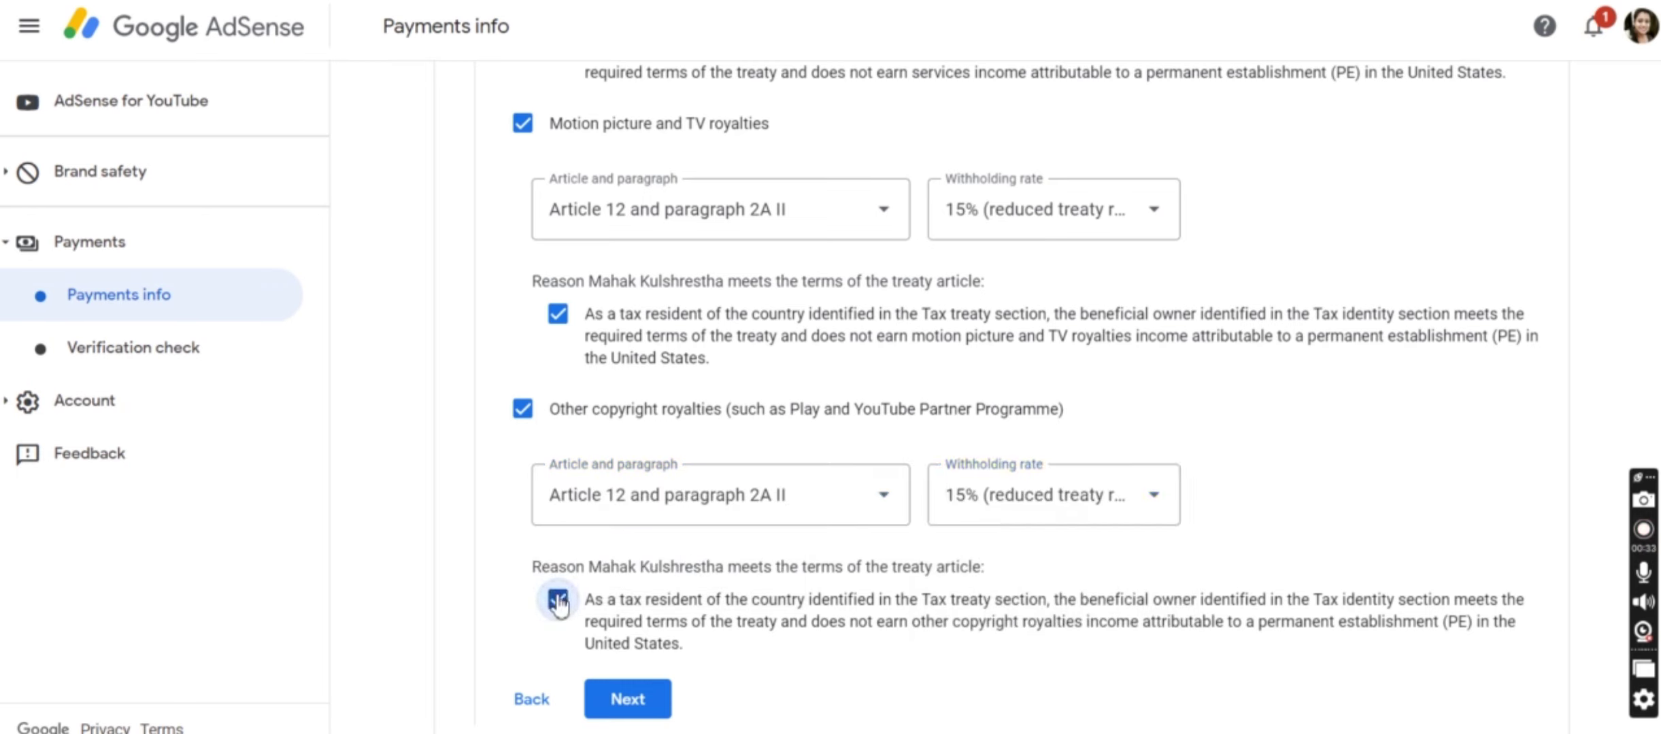
pyautogui.click(628, 711)
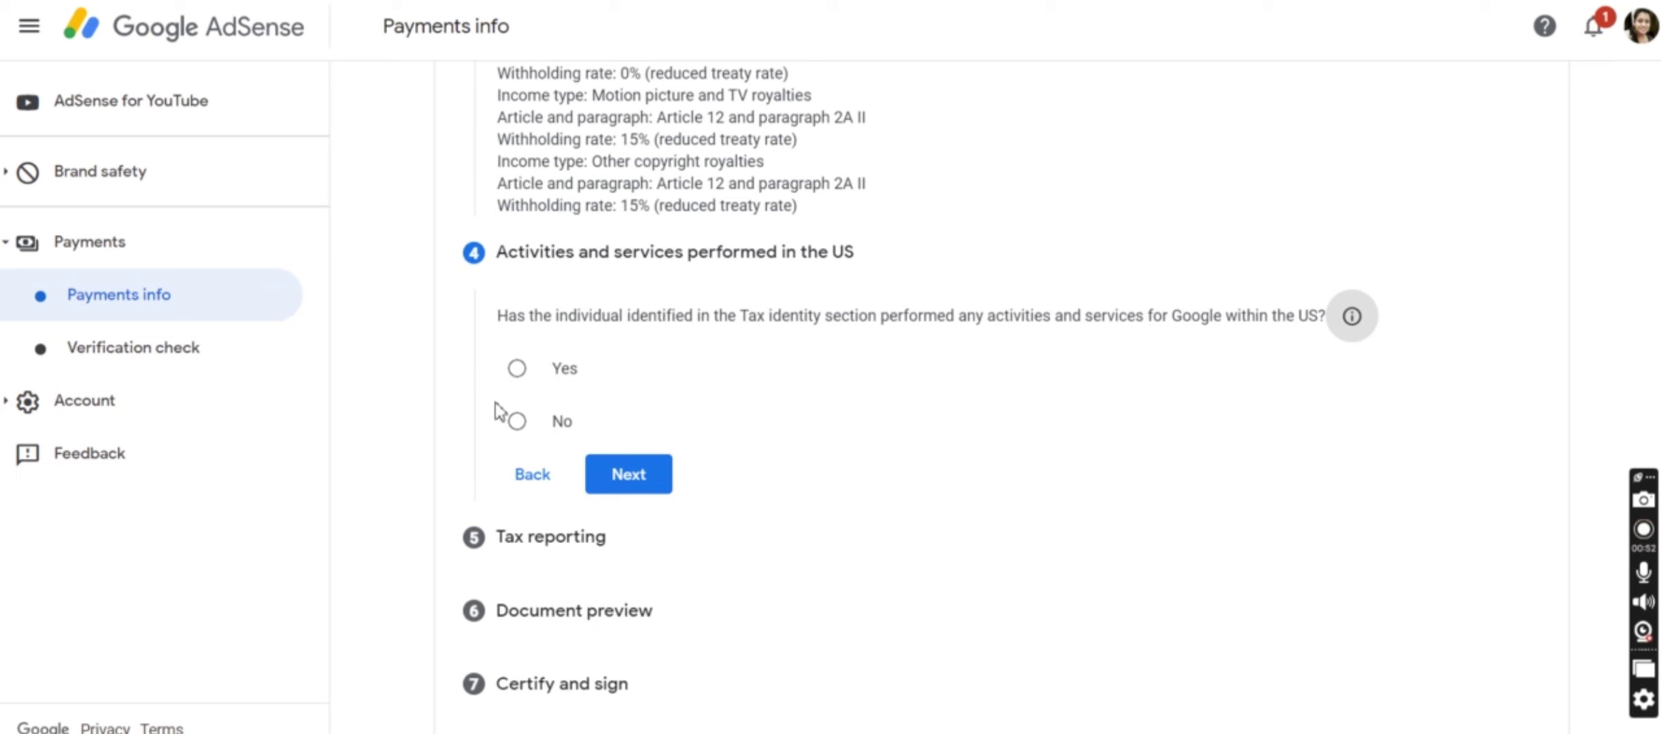
# - Answer No to activities performed within the US, certify that services are performed solely outside the US, and continue to Tax reporting
pyautogui.click(515, 421)
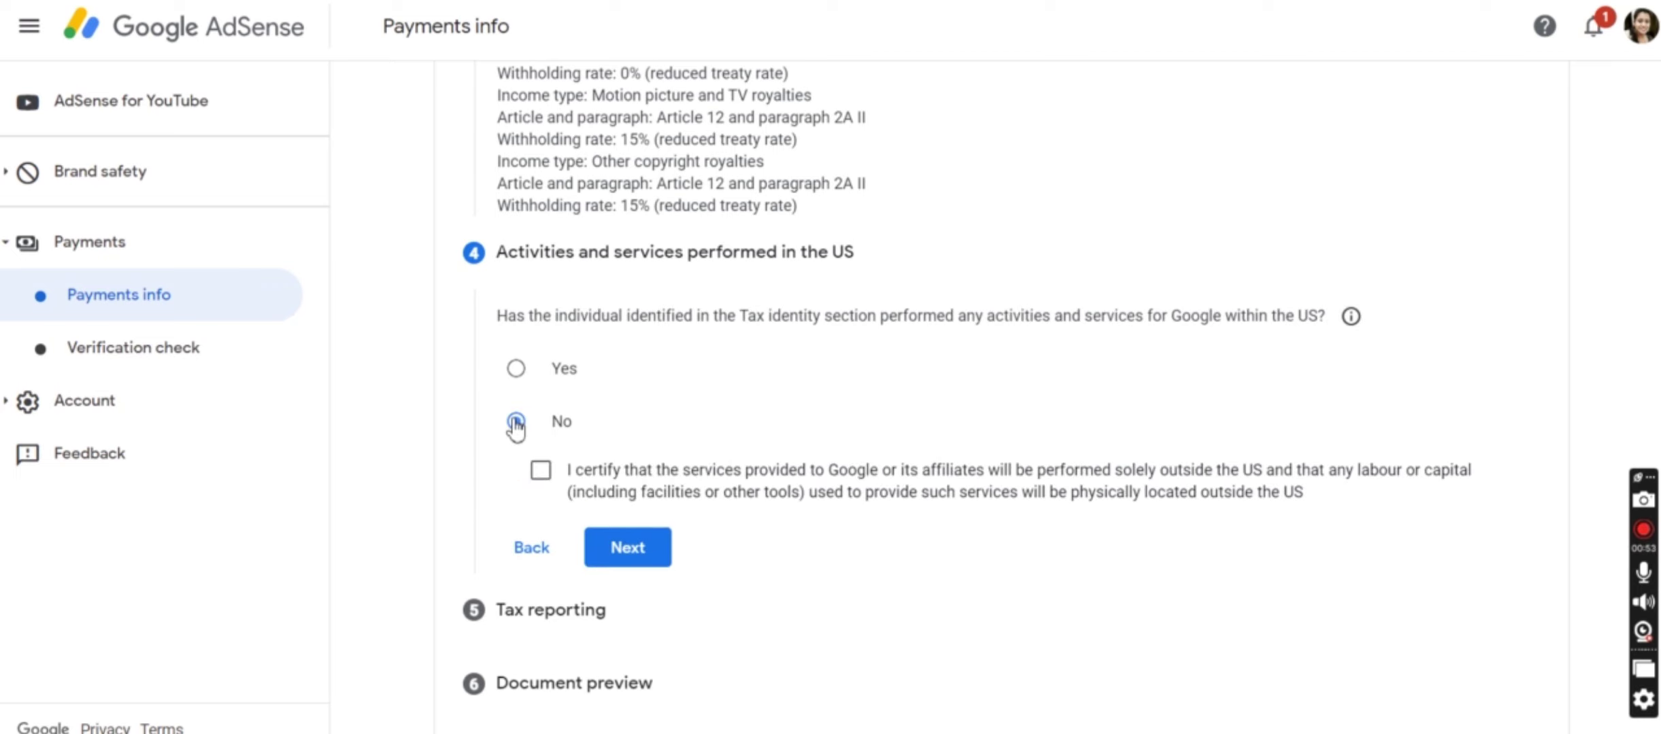
pyautogui.click(540, 470)
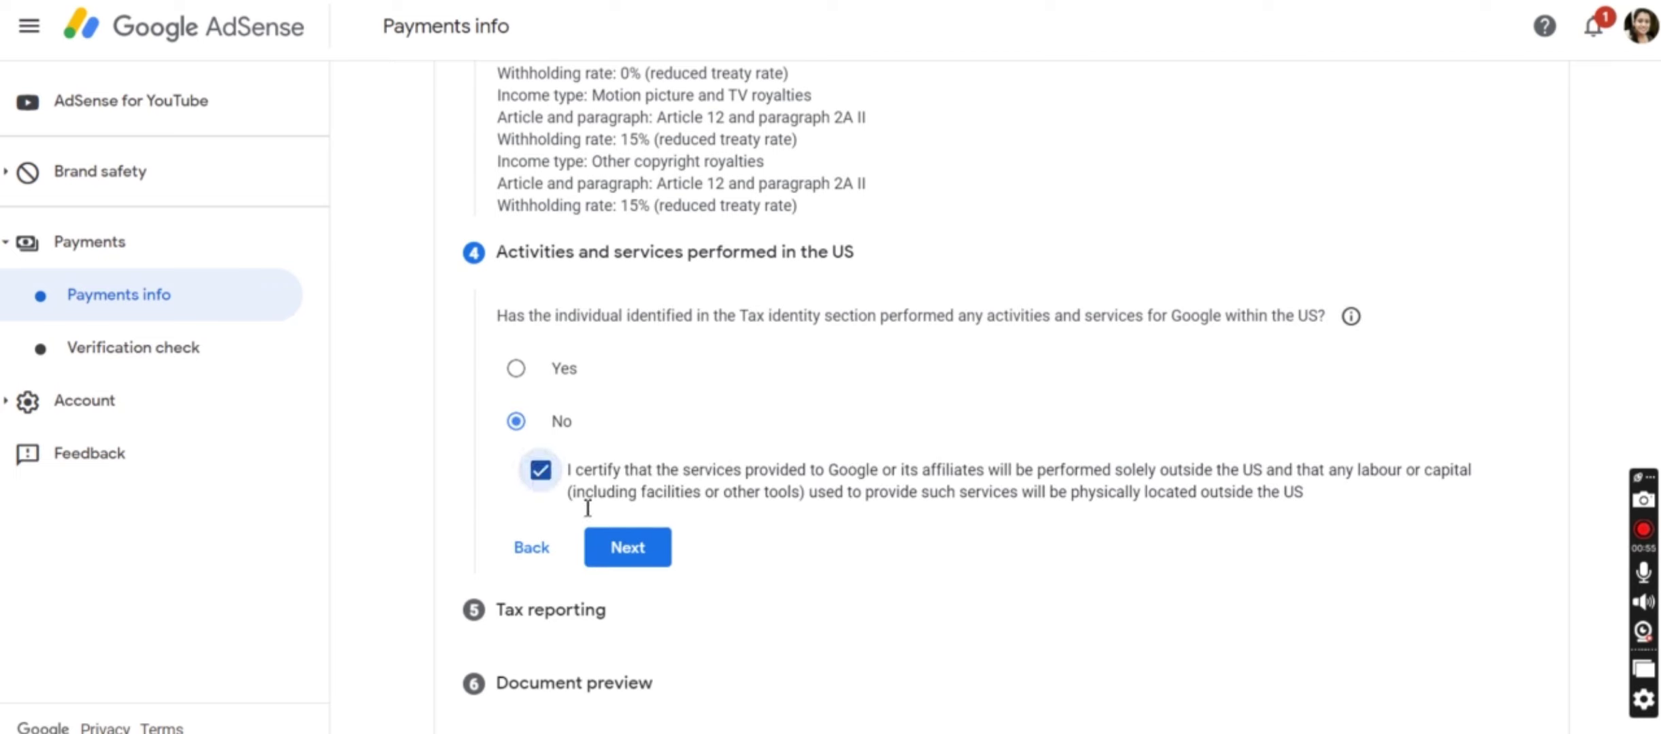
pyautogui.click(612, 551)
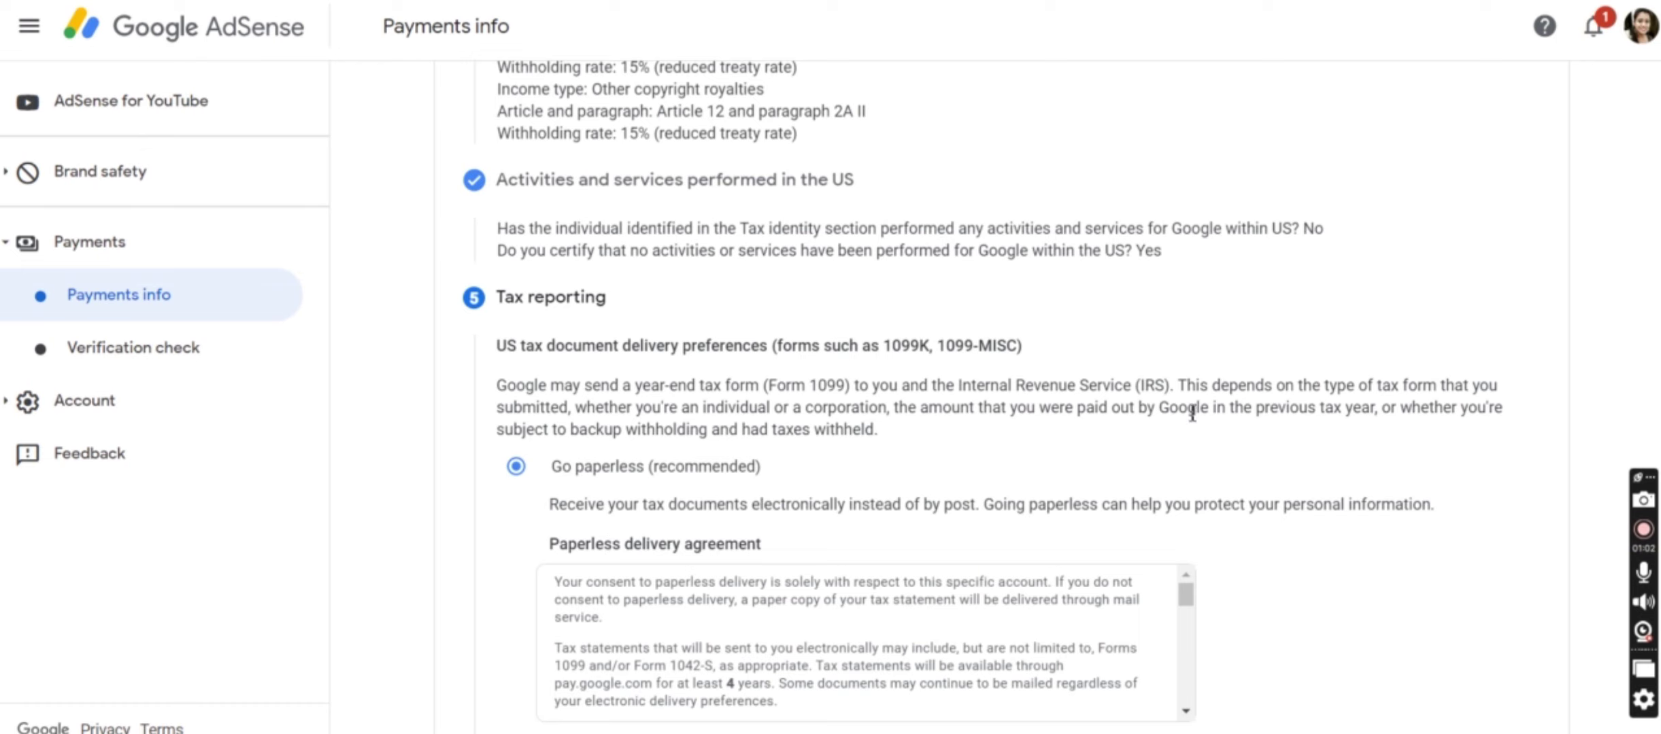
# - Accept the paperless delivery agreement for tax documents and continue to the Document preview section
pyautogui.scroll(-4, 982, 394)
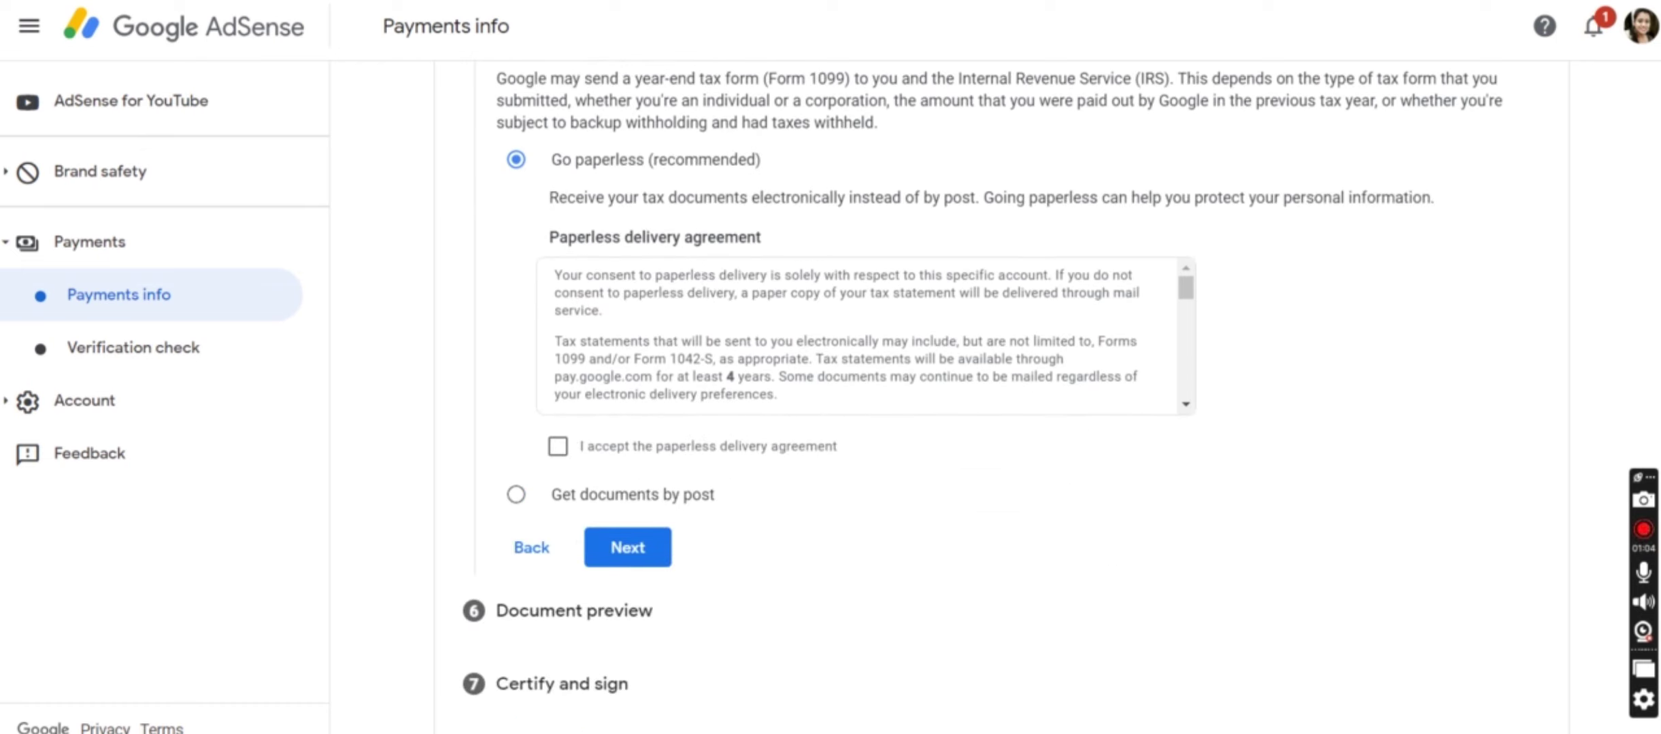
pyautogui.click(561, 448)
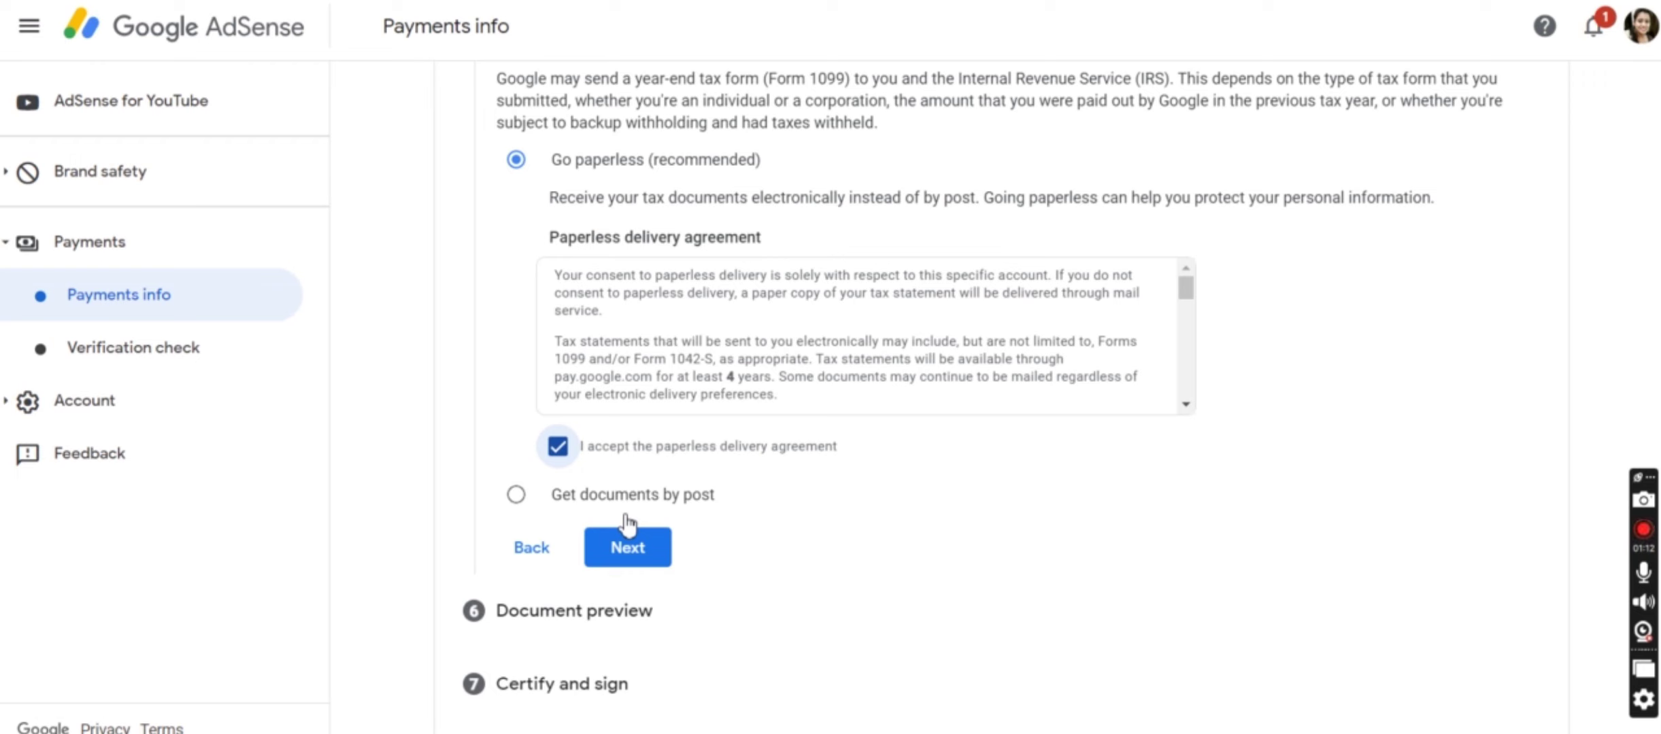
pyautogui.click(624, 554)
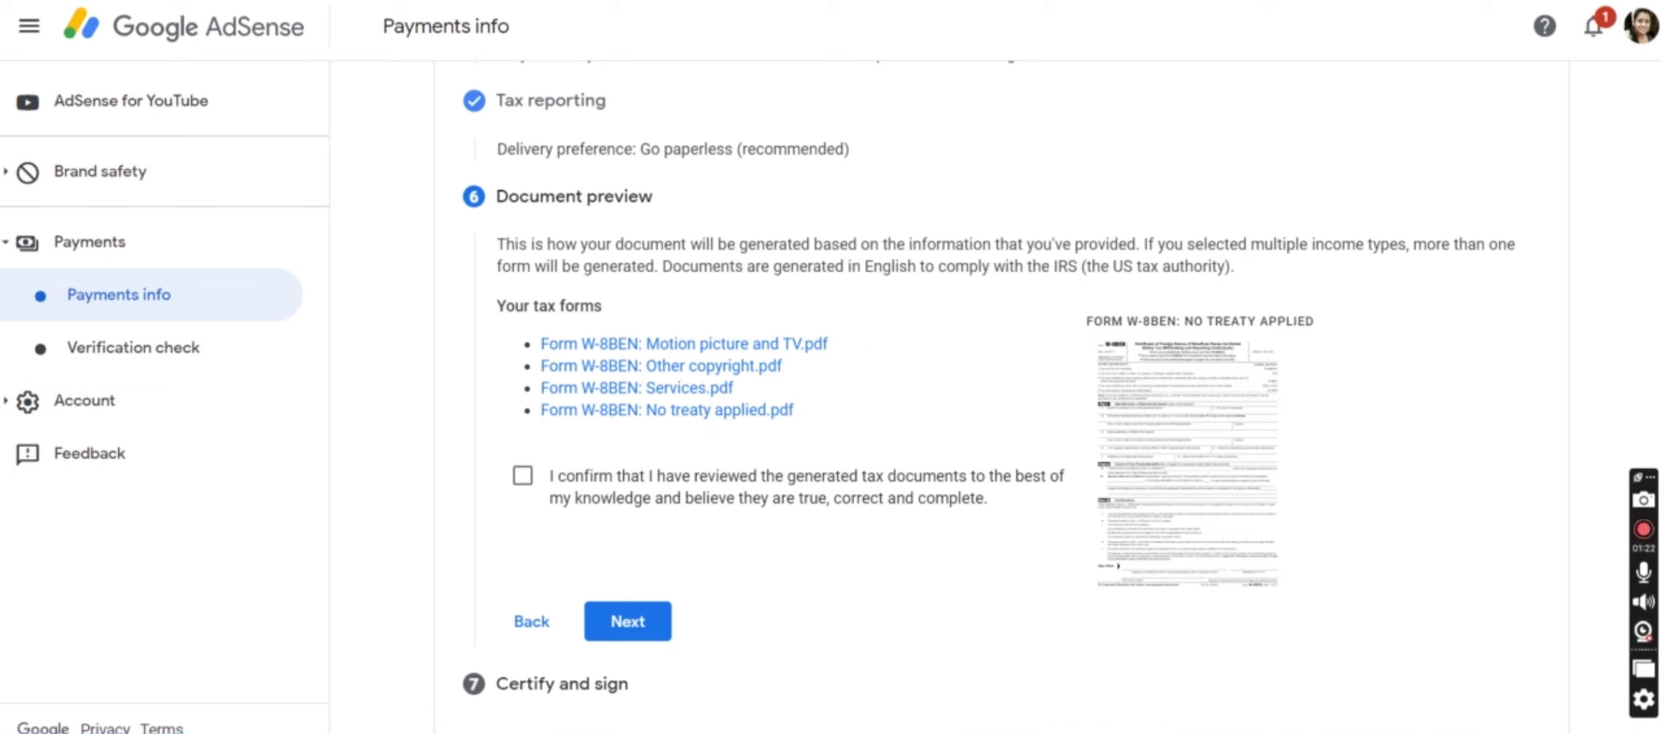
# - Confirm that the generated tax documents have been reviewed, and accept the tax form certification under penalties of perjury
pyautogui.click(521, 478)
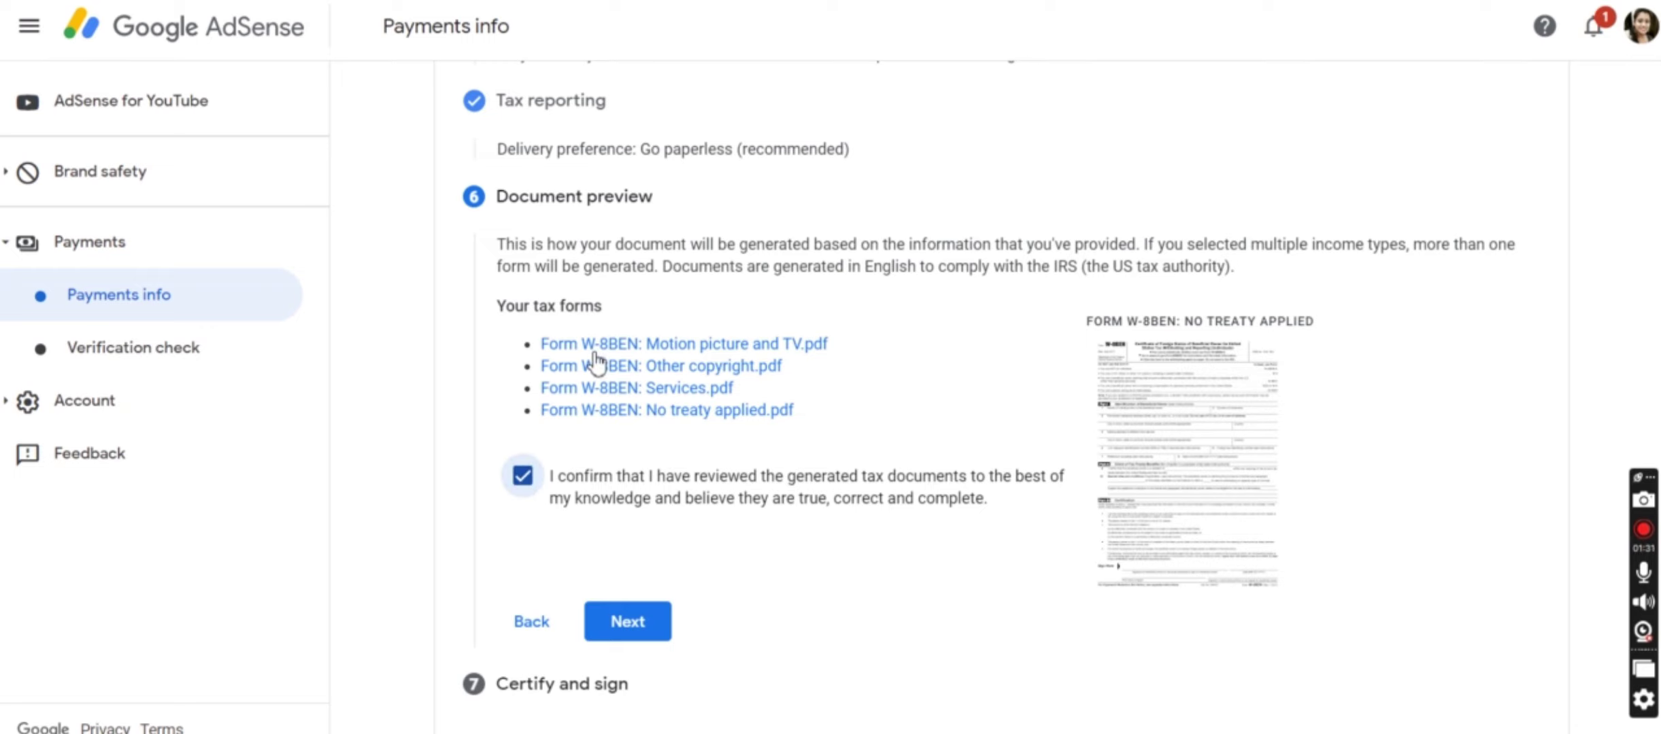
pyautogui.click(644, 621)
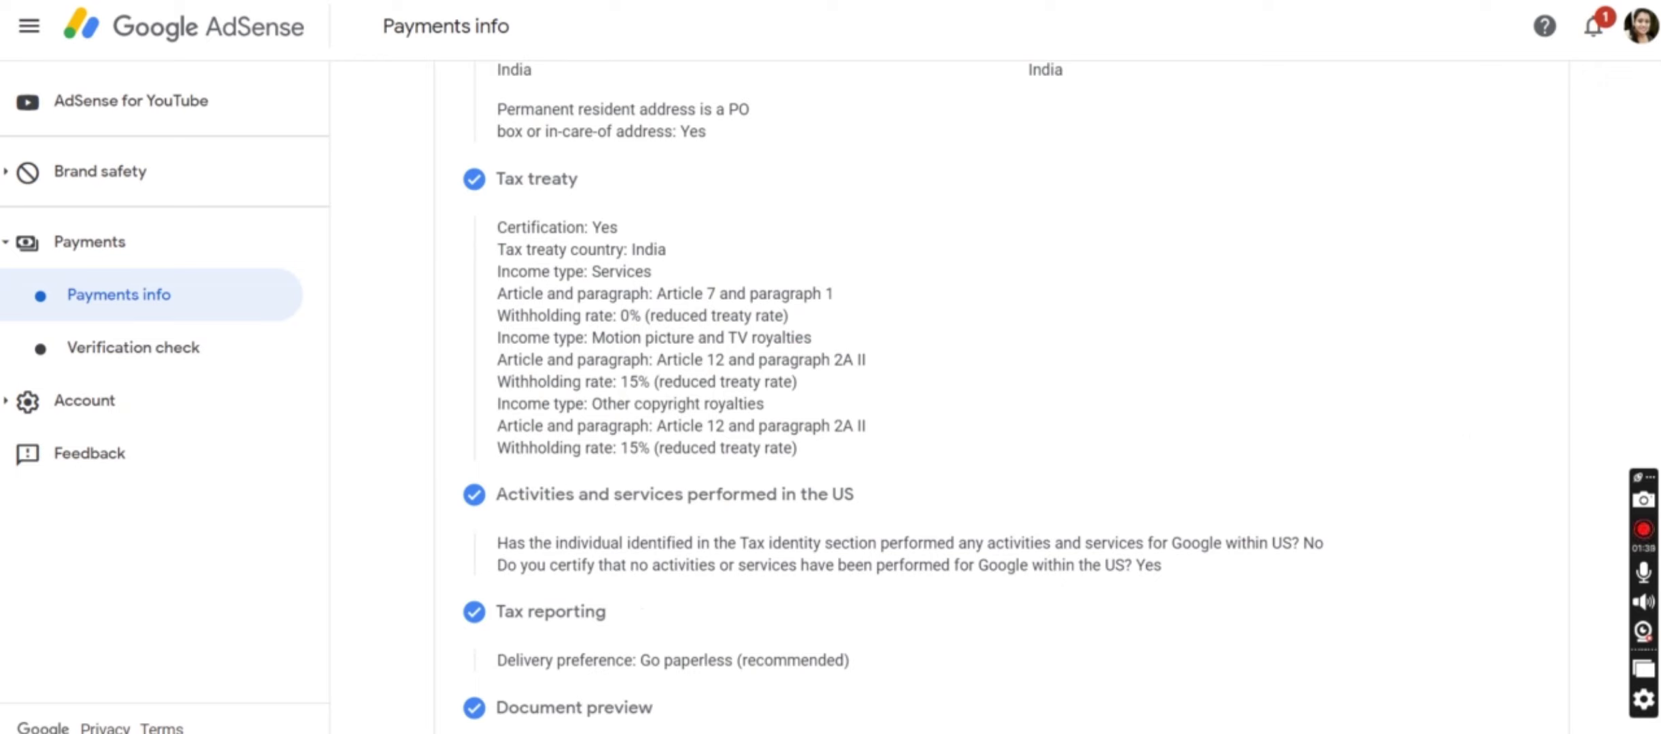
pyautogui.scroll(-10, 985, 397)
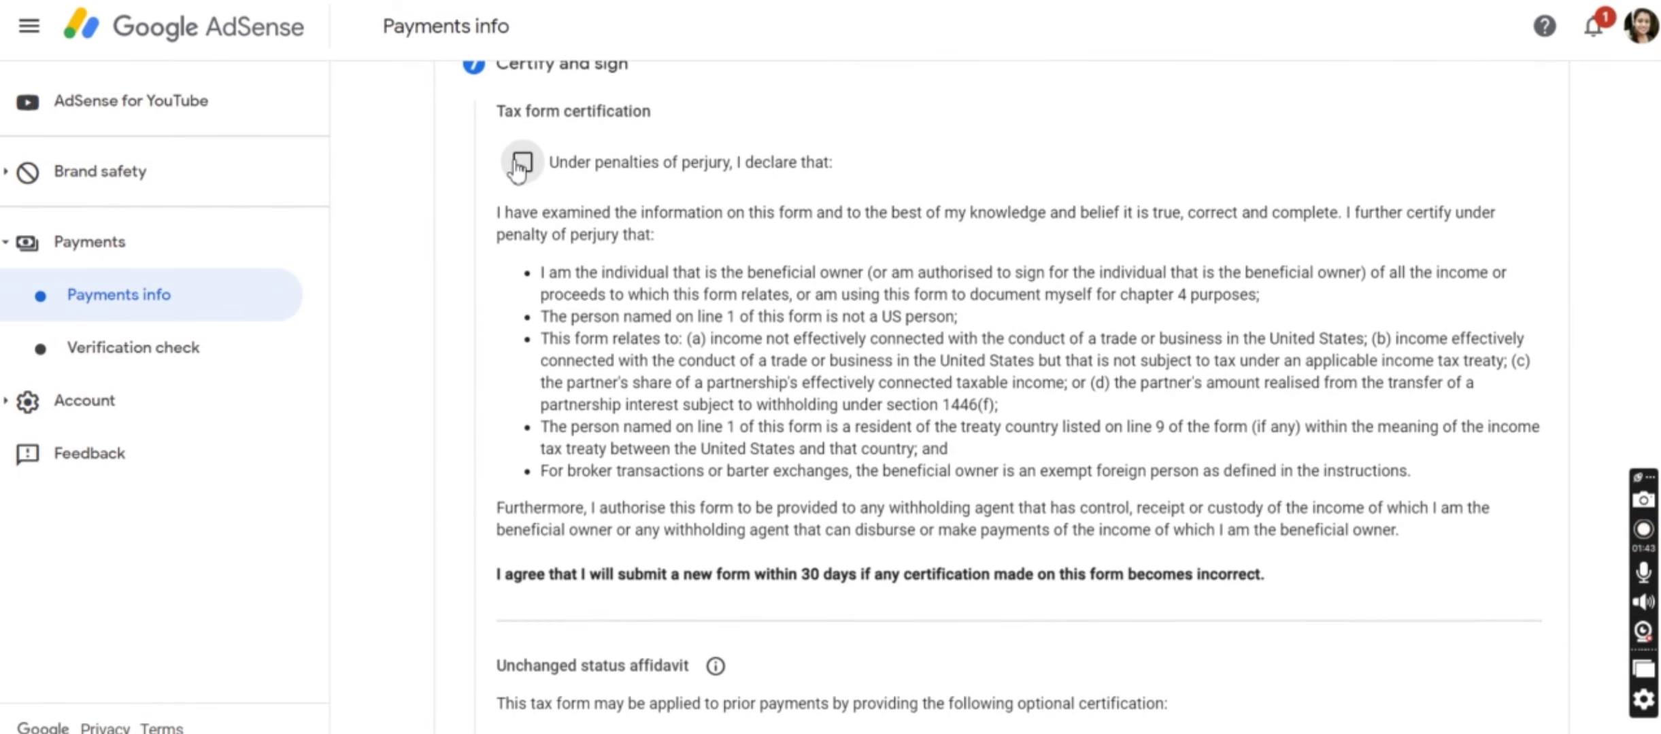
pyautogui.click(519, 163)
# - Certify the unchanged status affidavit with 2024 as the year, leaving the optional description of changes empty
pyautogui.scroll(-6, 1601, 430)
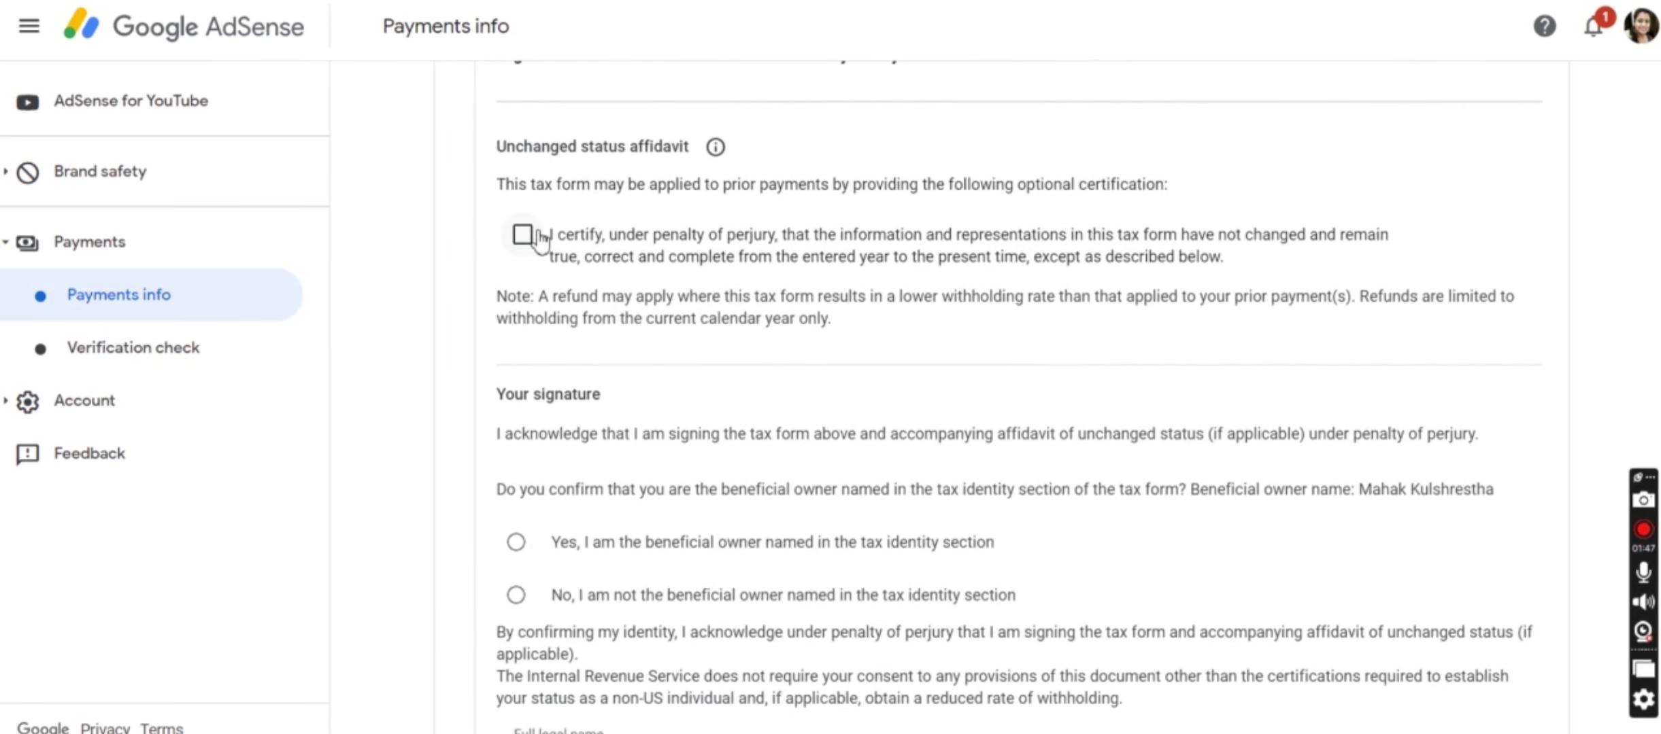
pyautogui.click(525, 237)
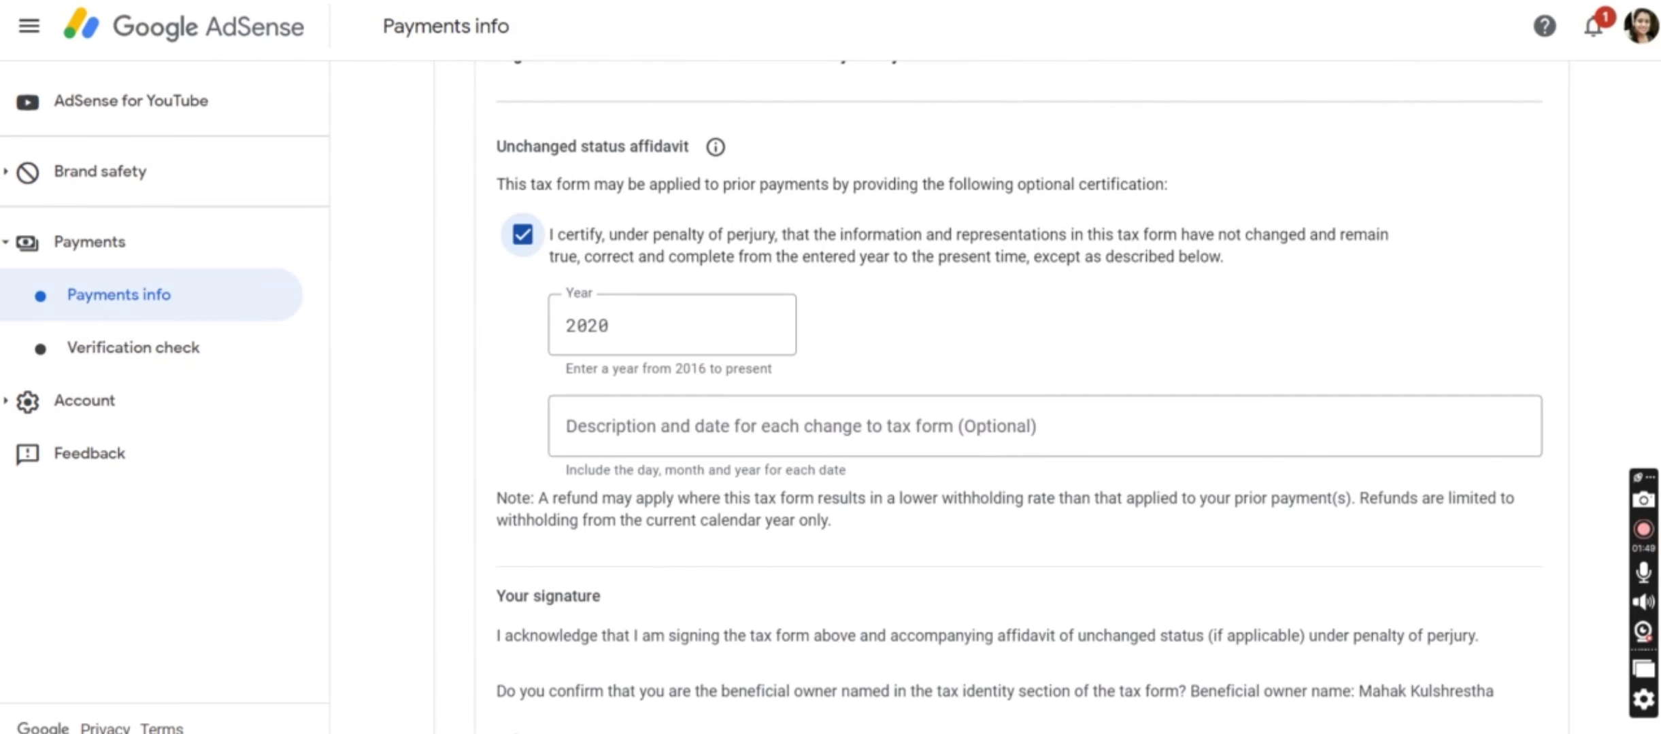
pyautogui.click(660, 318)
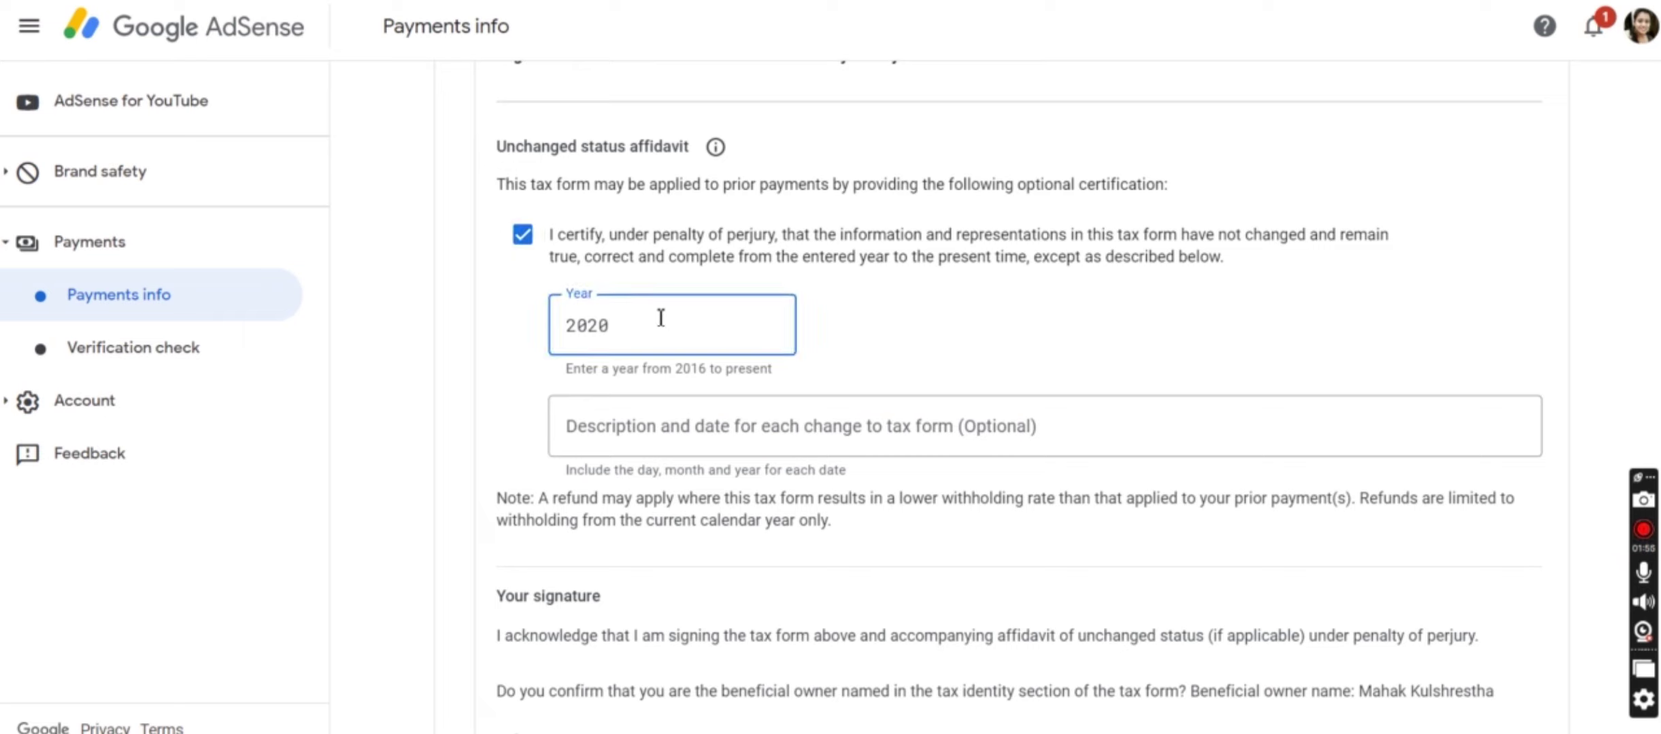
pyautogui.press('BackSpace')
pyautogui.write('4')
pyautogui.click(629, 443)
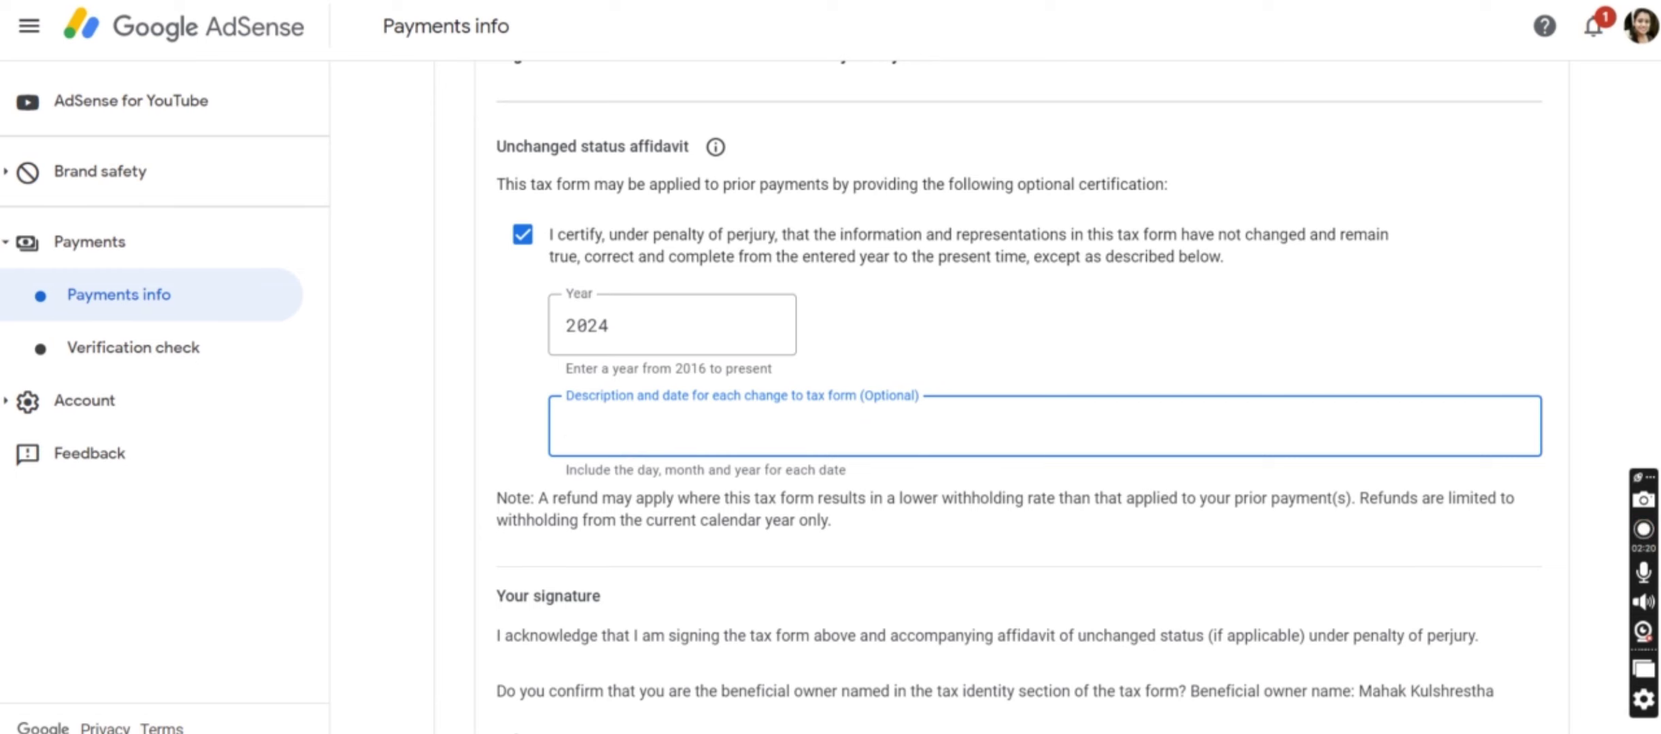
# - Confirm being the beneficial owner named in the tax identity section and submit the tax form
pyautogui.scroll(-2, 1006, 409)
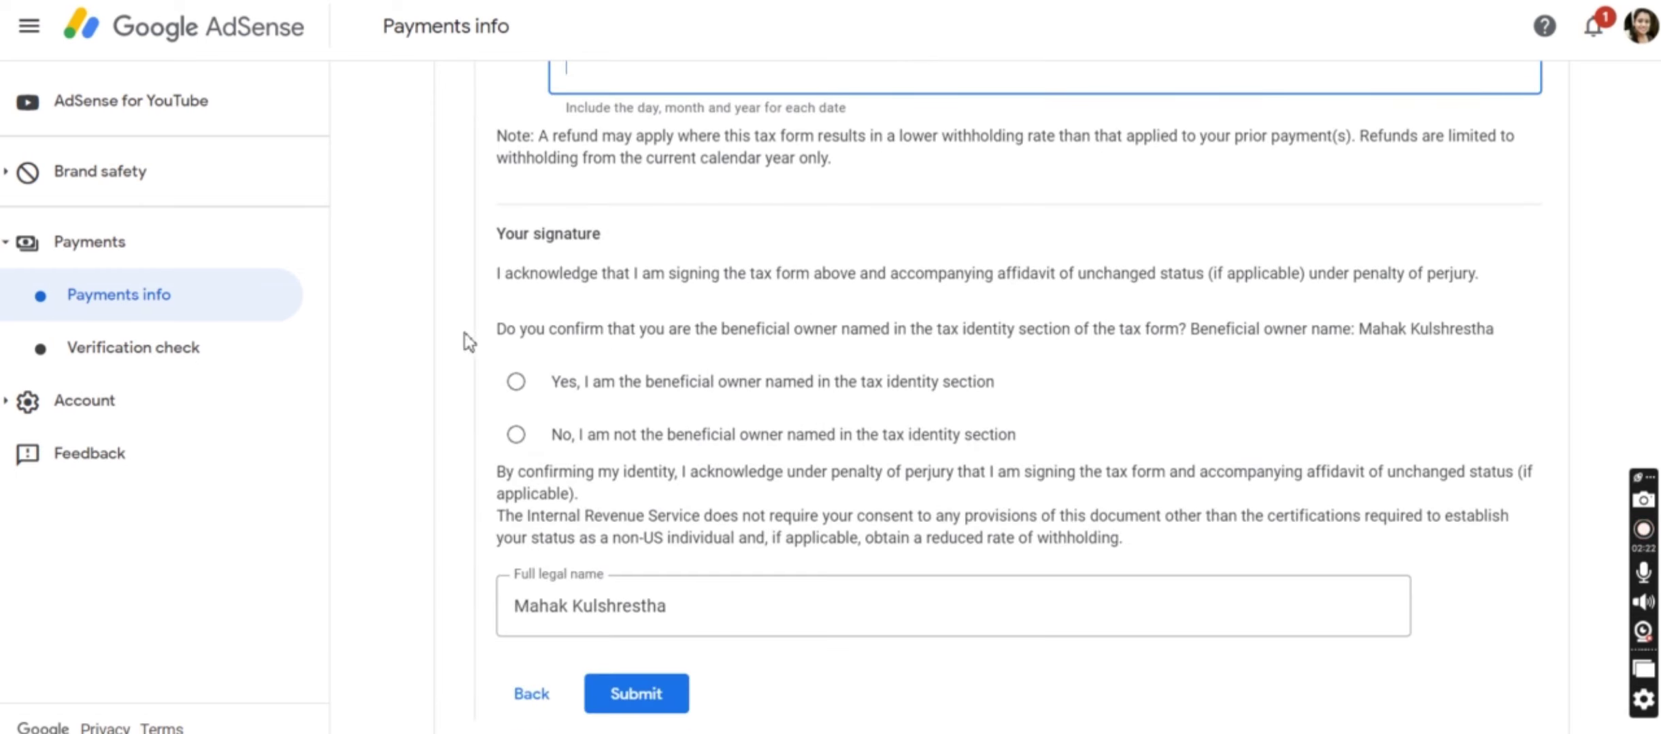
pyautogui.click(515, 381)
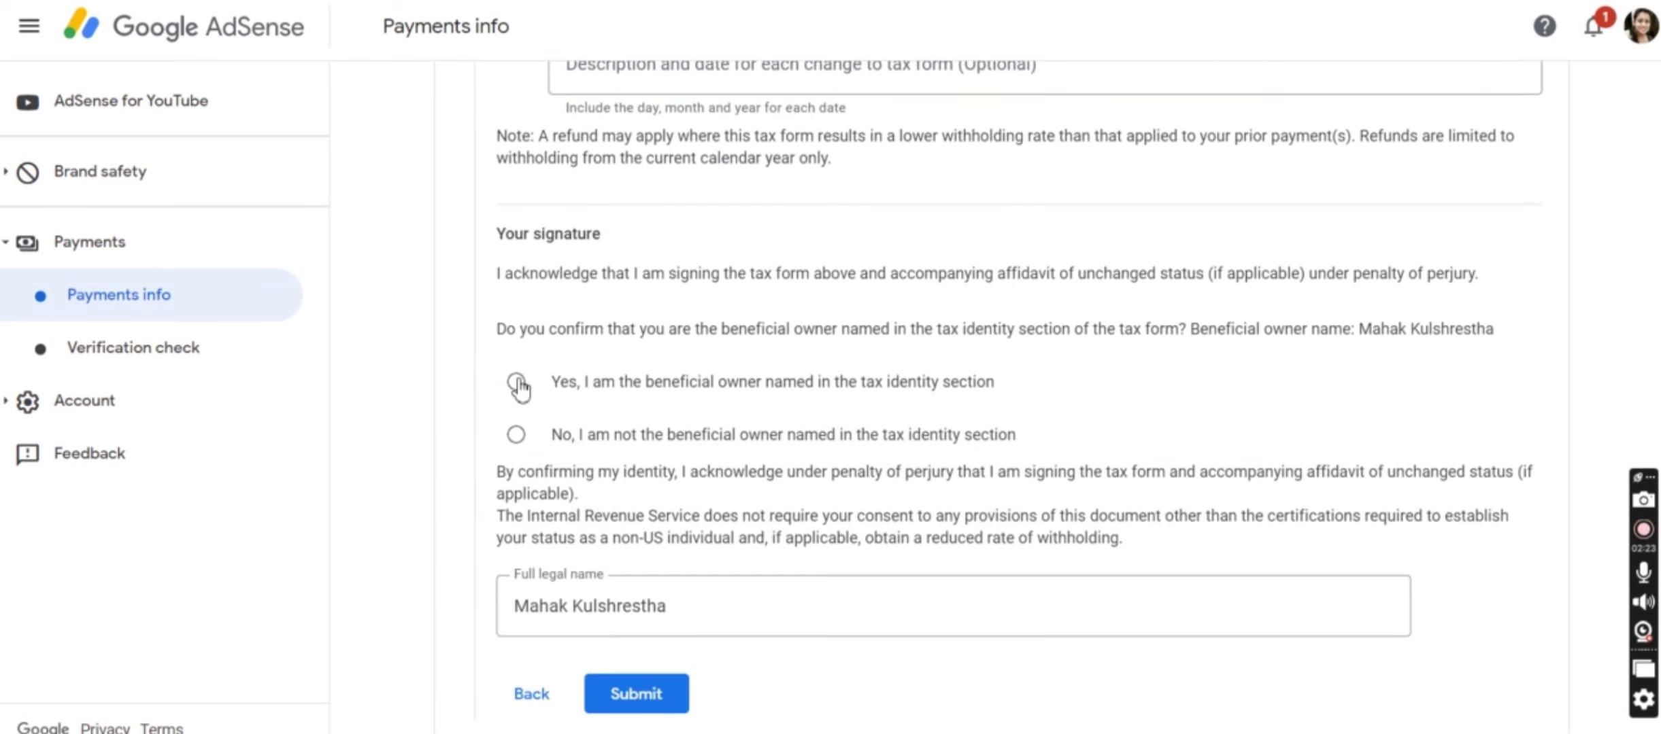
pyautogui.click(633, 702)
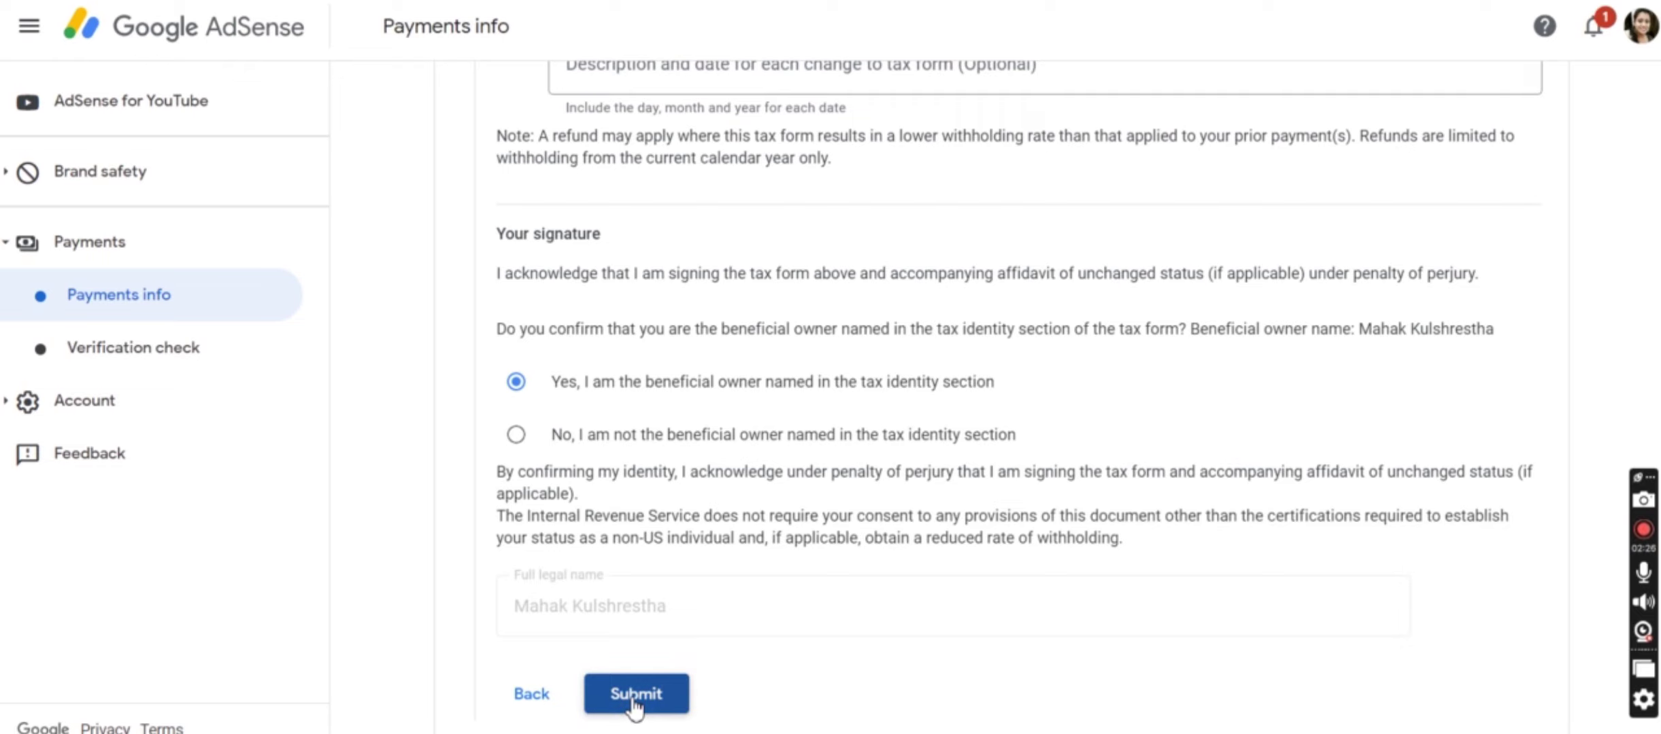